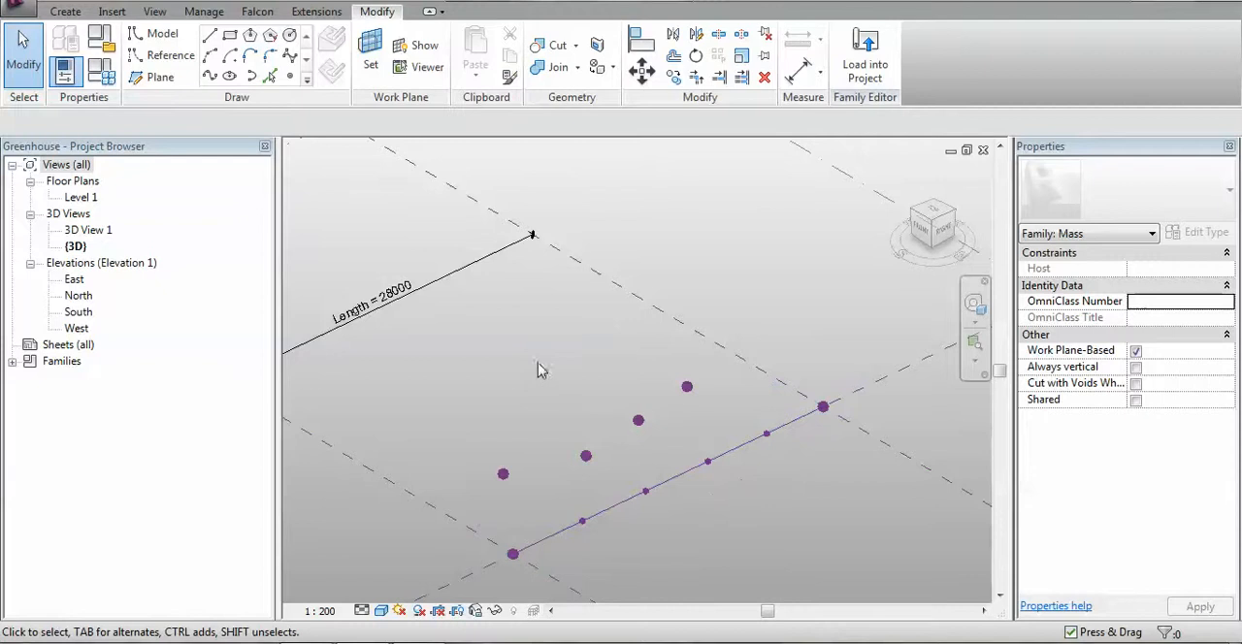
scroll(545, 362, down, 1)
middle_drag(546, 362, 606, 380)
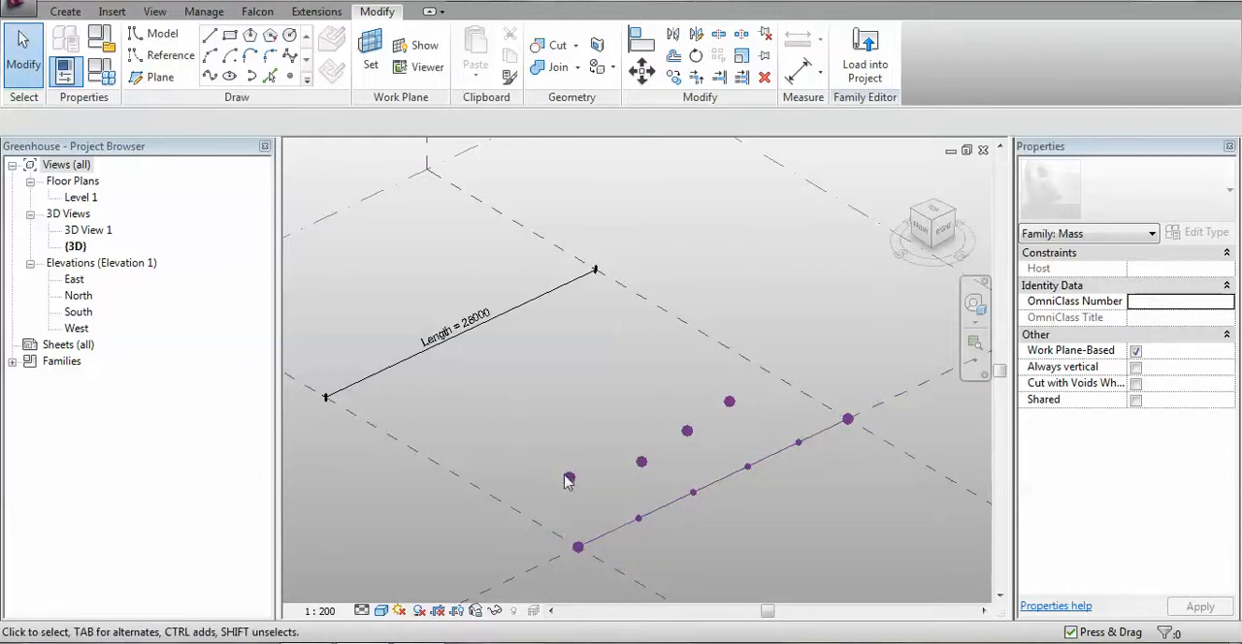
middle_drag(599, 405, 527, 430)
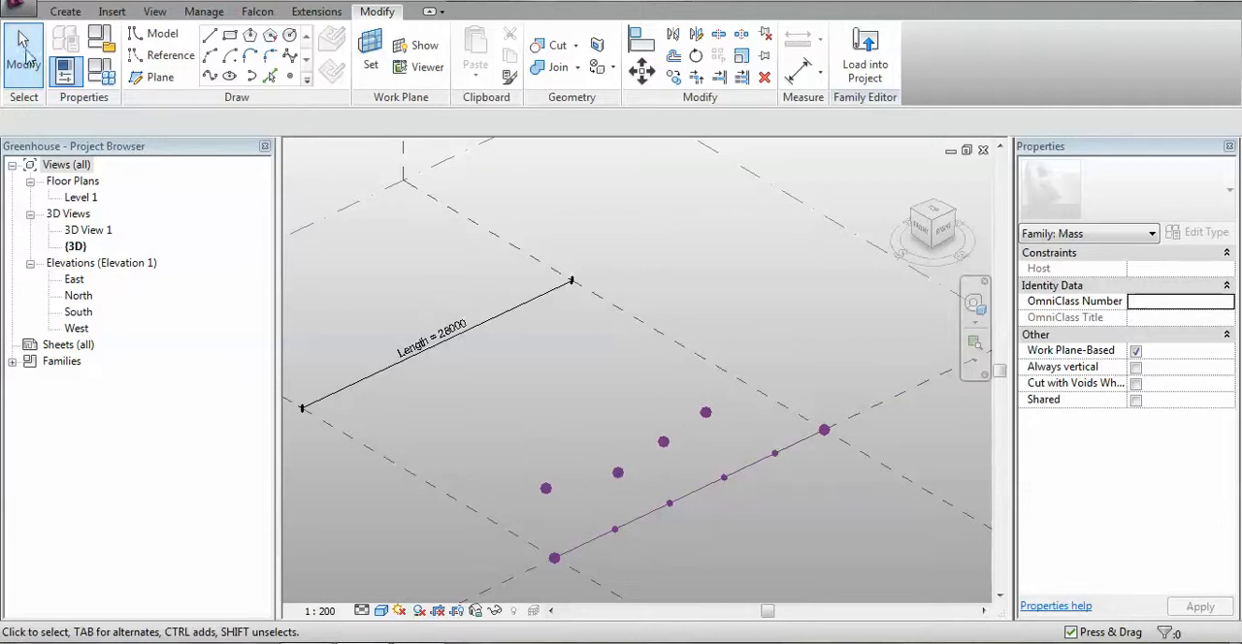
Create a new conceptual mass family from the Metric Mass template
click(19, 6)
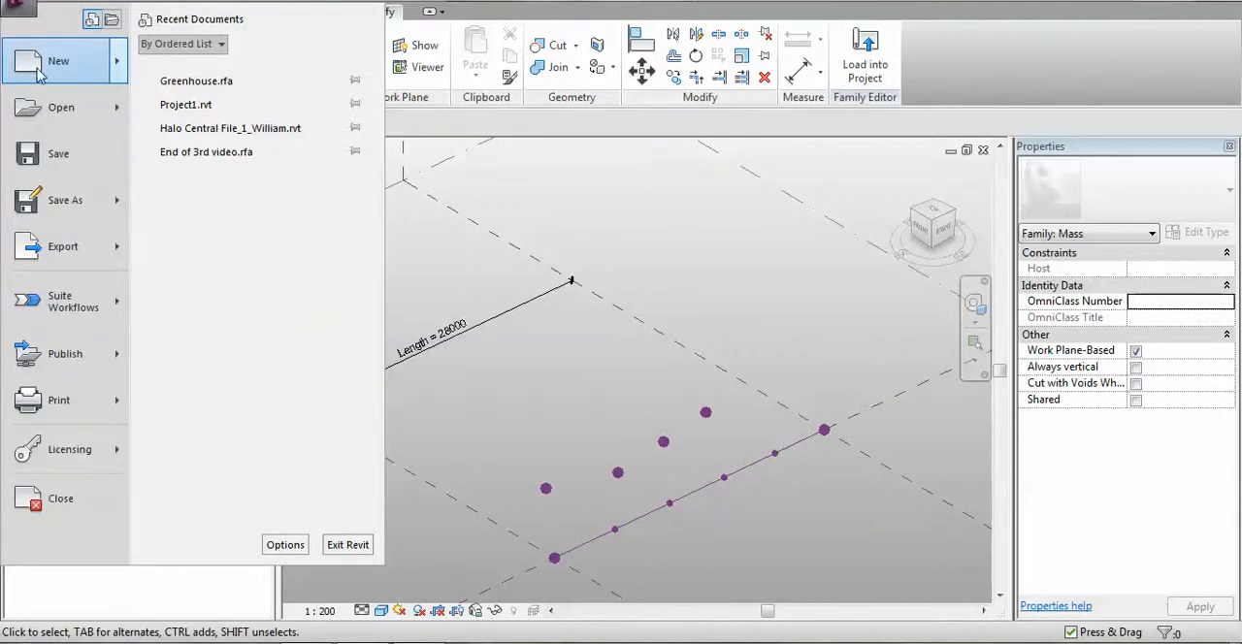
mouse_move(58, 61)
click(233, 180)
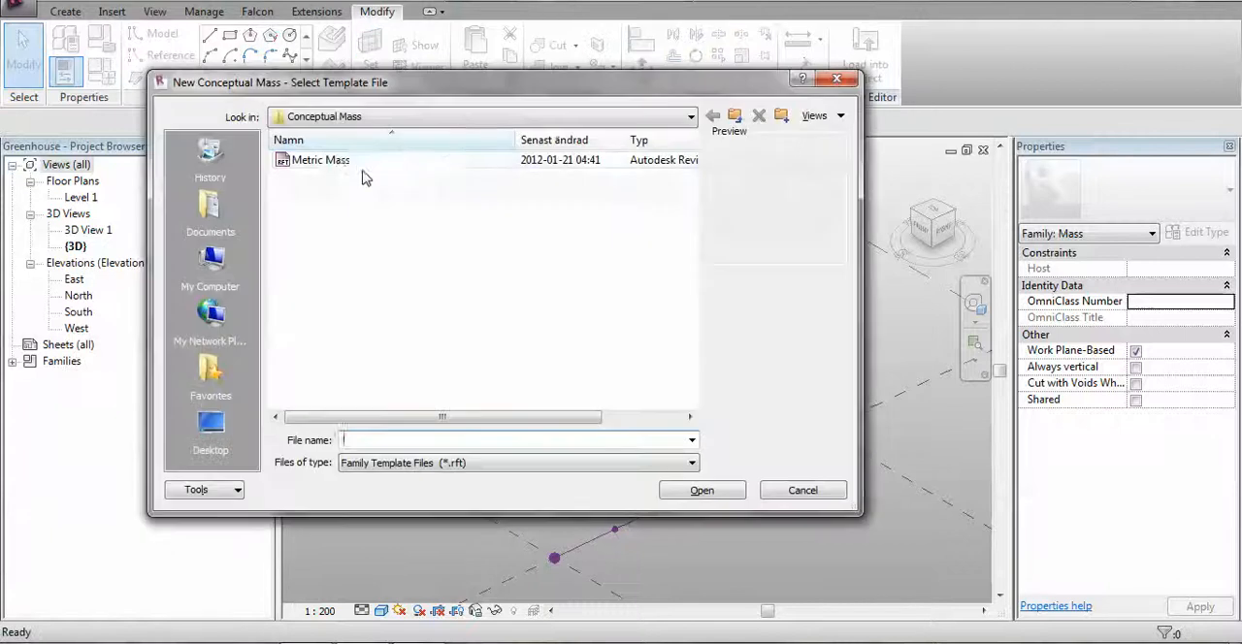
double_click(327, 158)
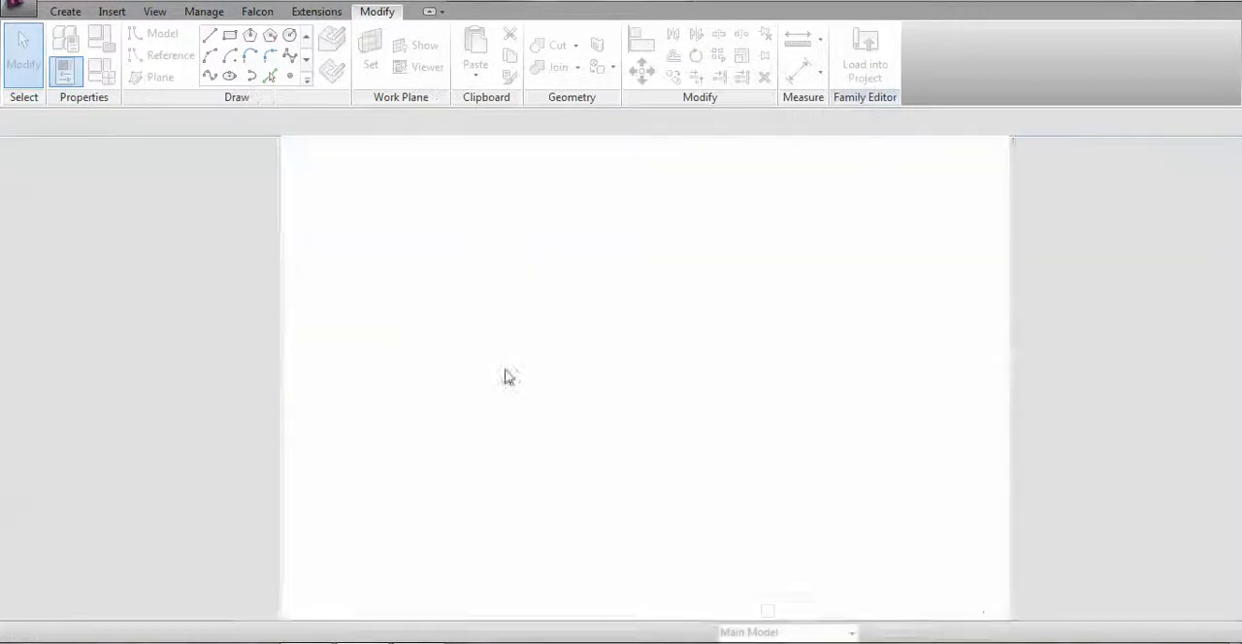
Place a reference point at the intersection of the two centre reference planes in the Level 1 floor plan
scroll(640, 474, up, 2)
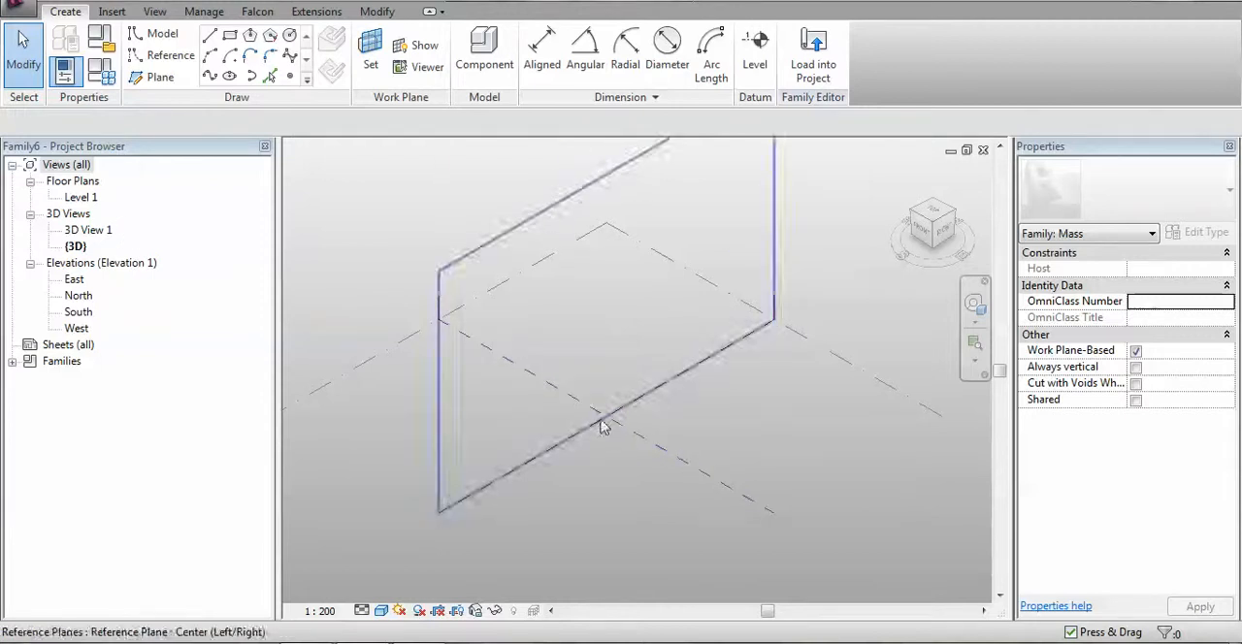
double_click(81, 198)
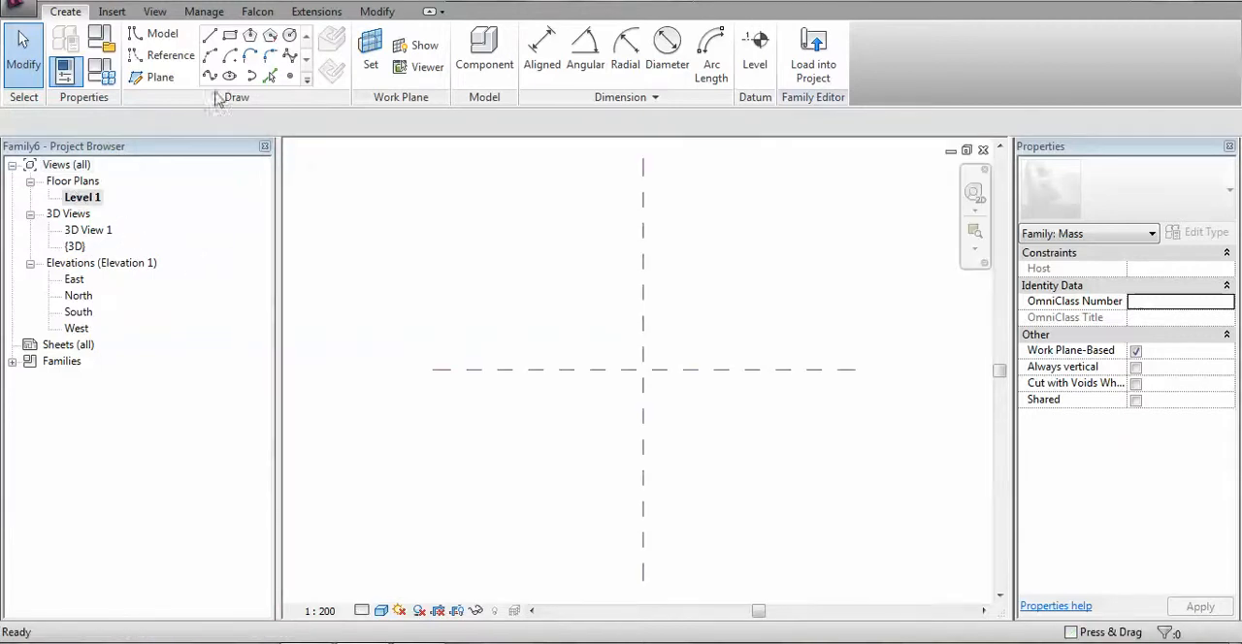
click(290, 77)
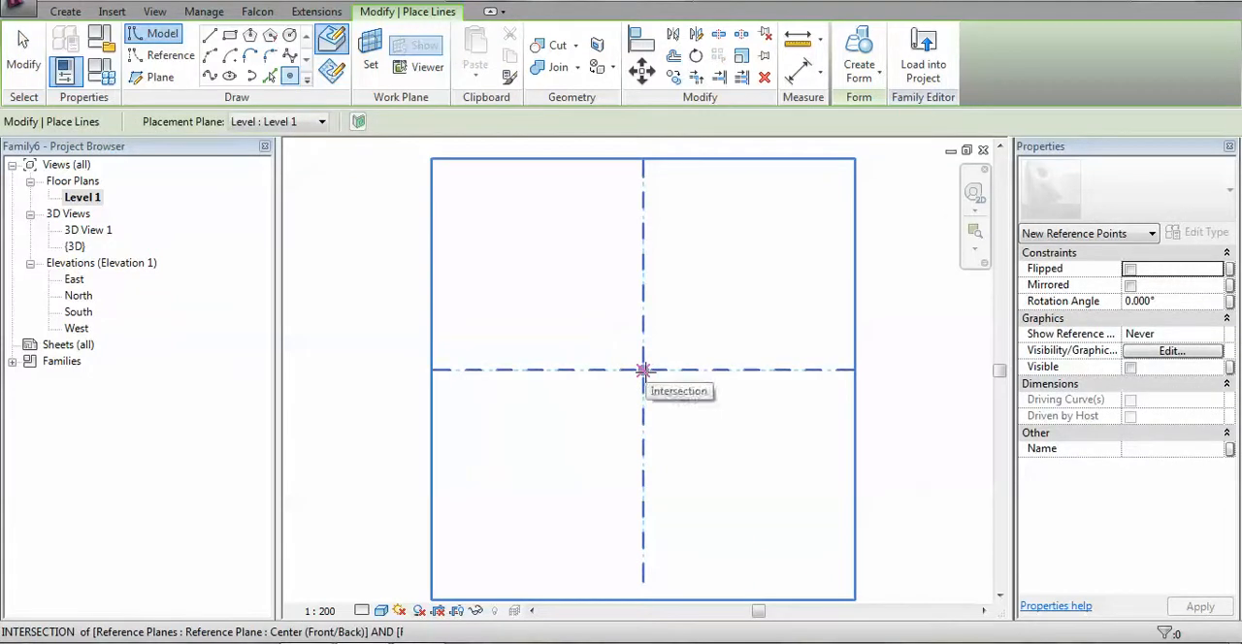
click(643, 370)
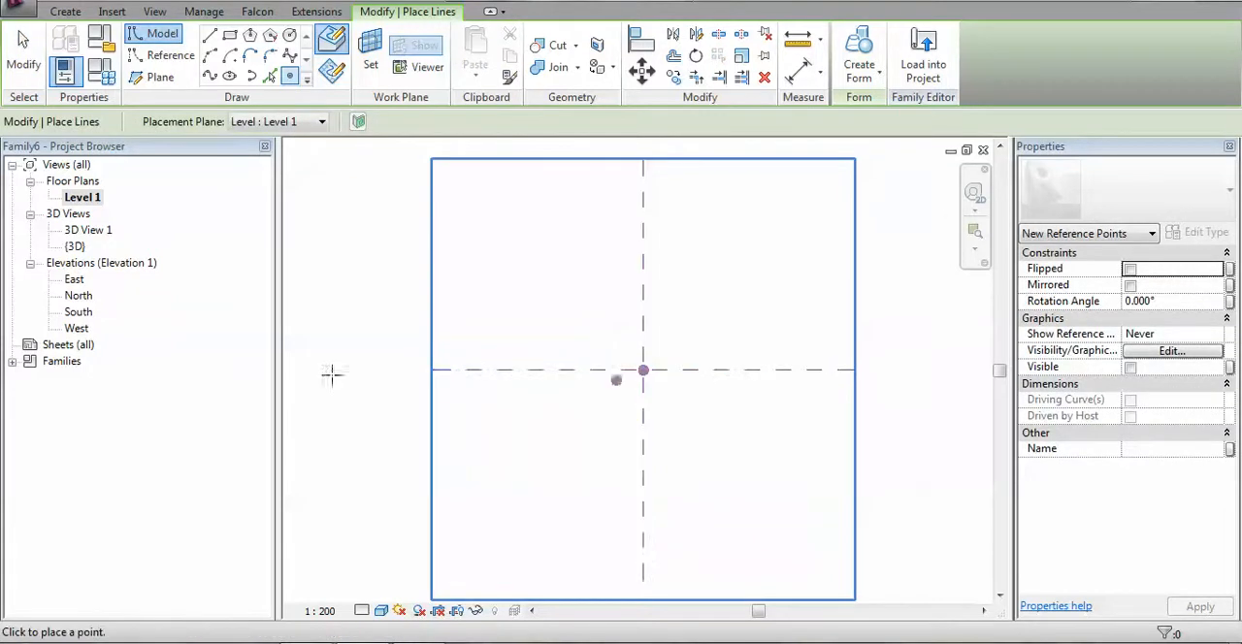
In the 3D view, host a second reference point on the central point's vertical plane and offset it about 15577 along the Center (Front/Back) plane
double_click(76, 247)
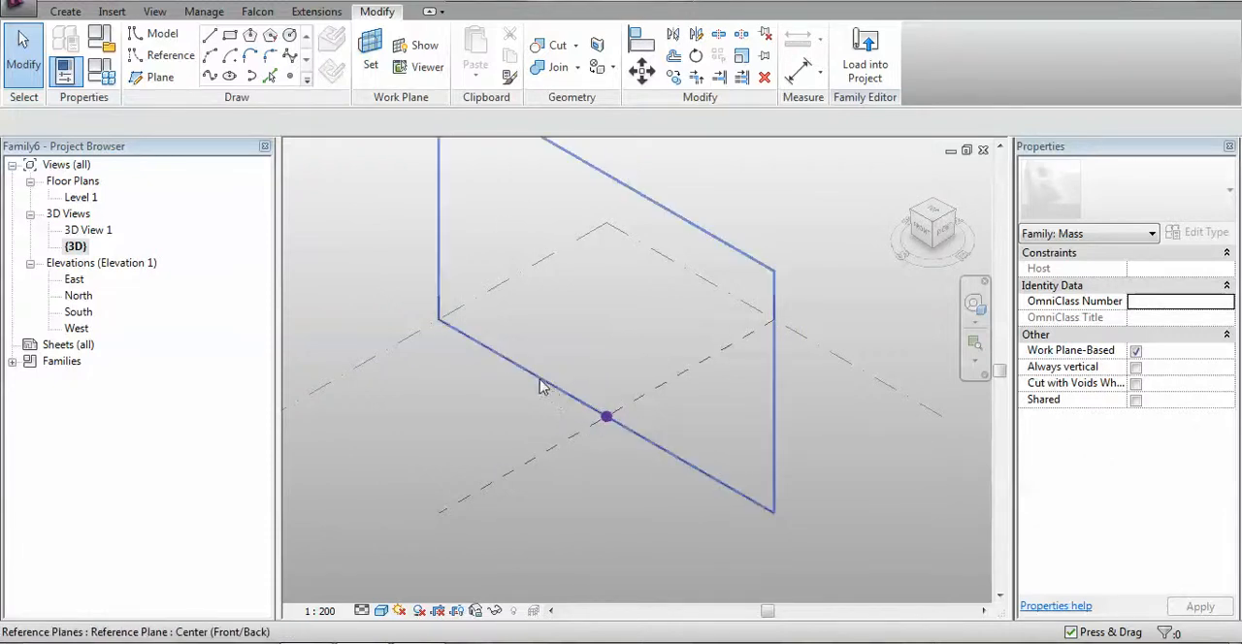
click(289, 77)
click(371, 53)
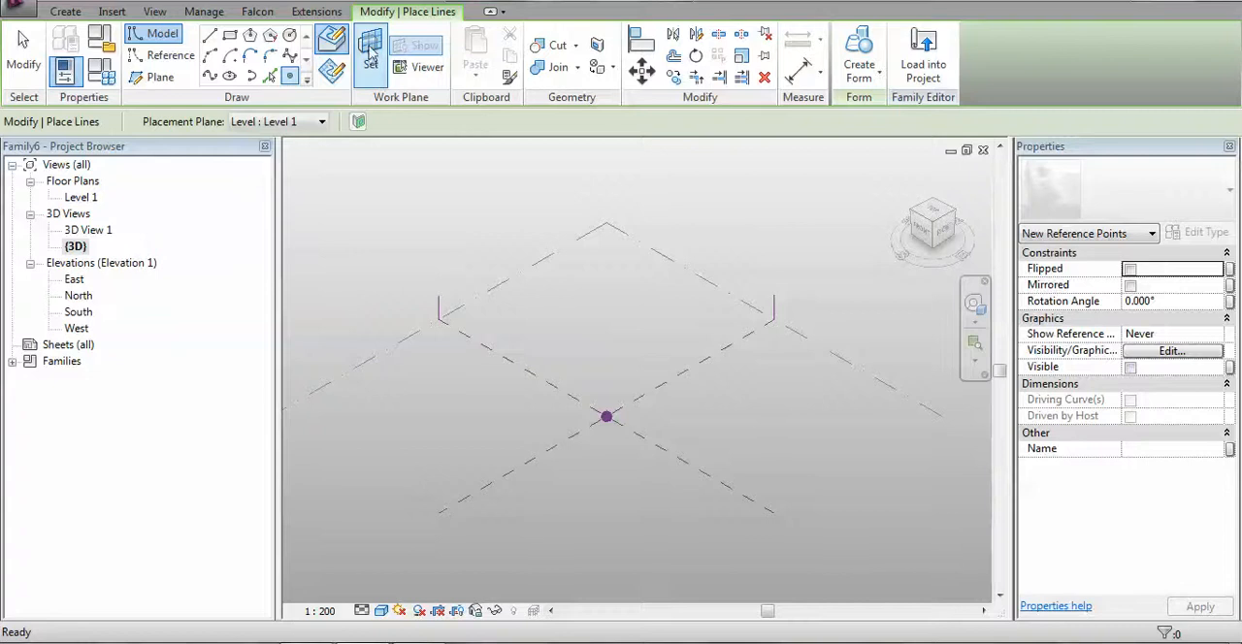
click(606, 417)
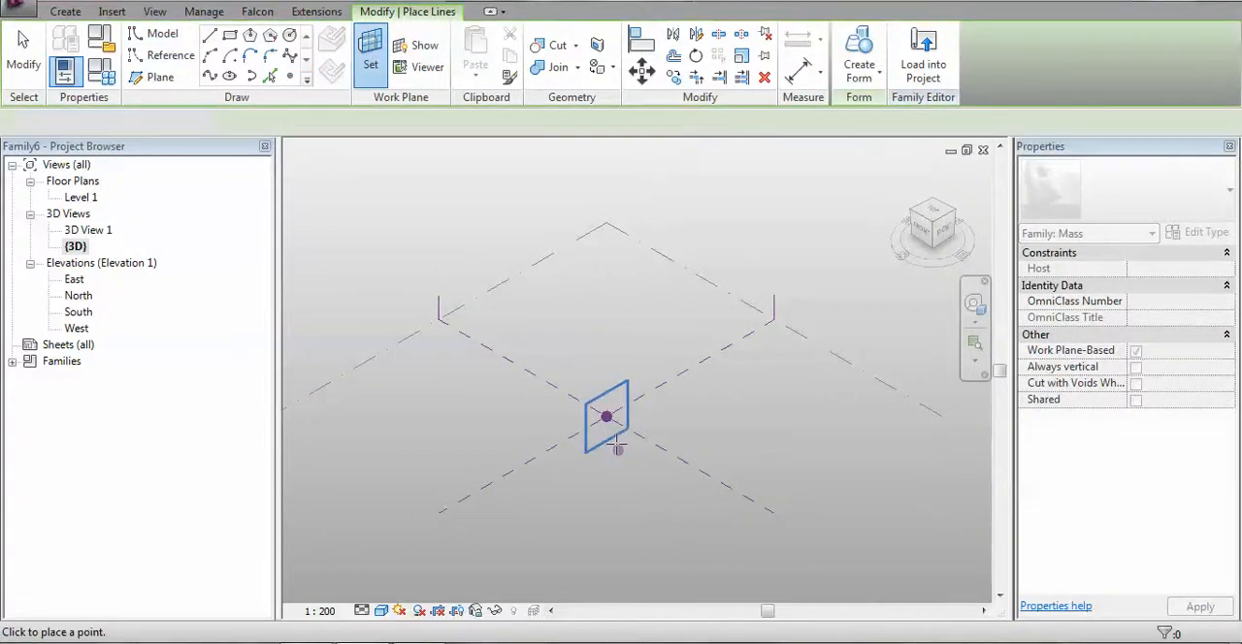
click(606, 417)
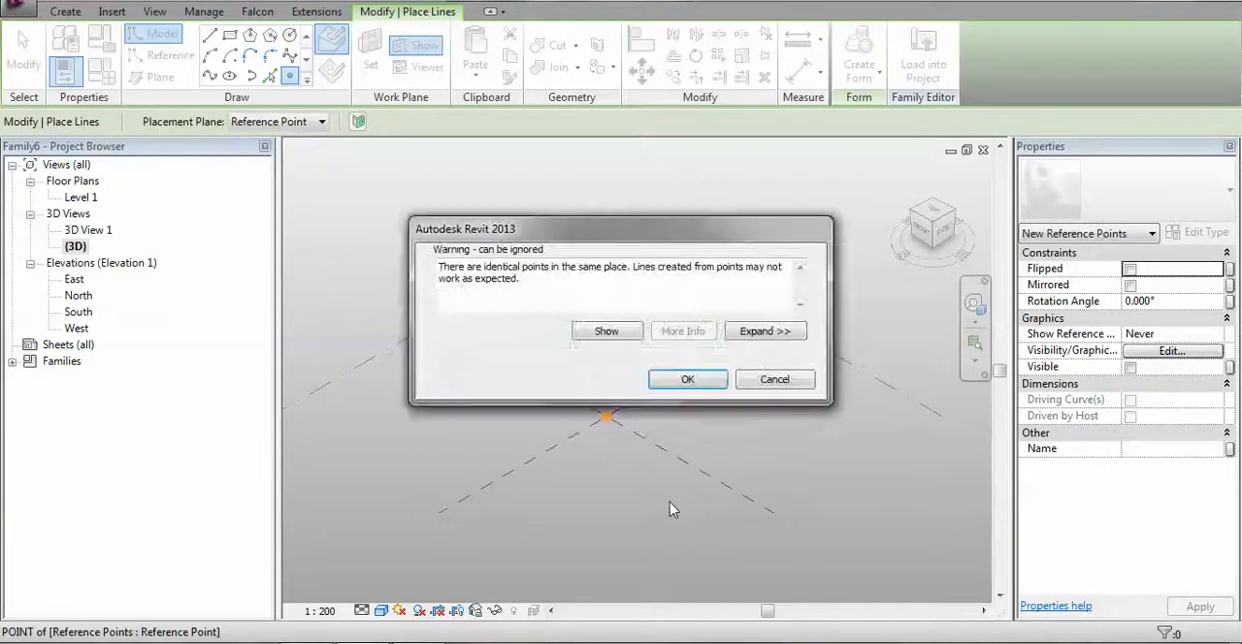
key(Escape)
key(Escape)
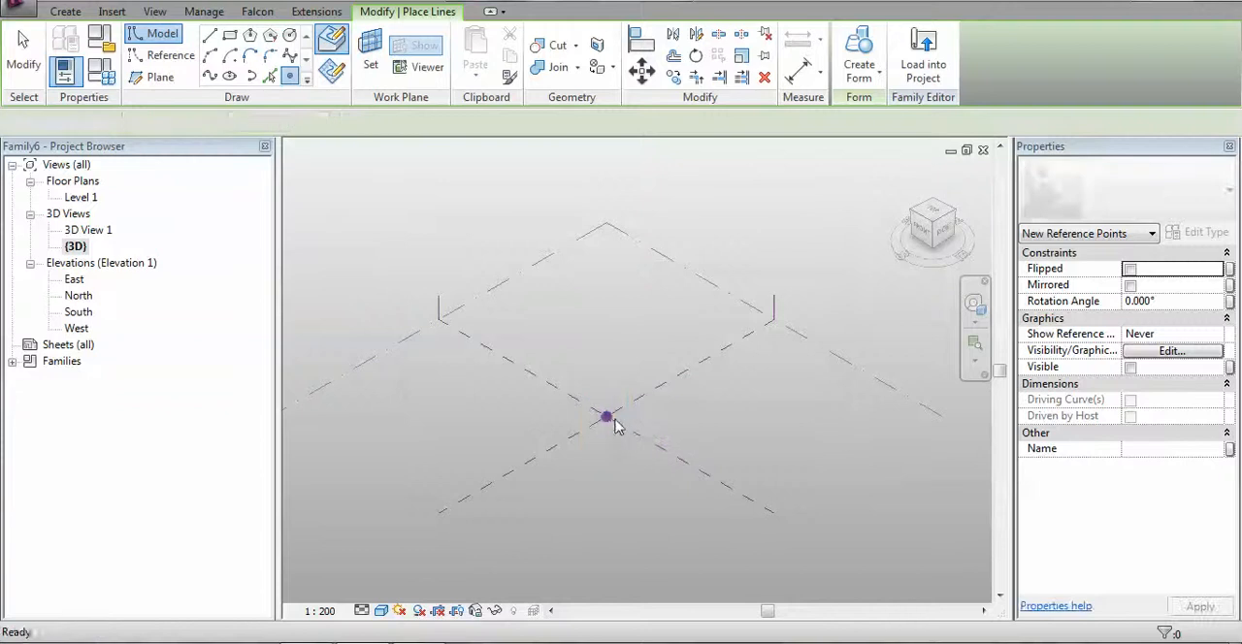
drag(606, 419, 667, 454)
Link the offset of the second point to a new instance family parameter named P Width
click(1230, 448)
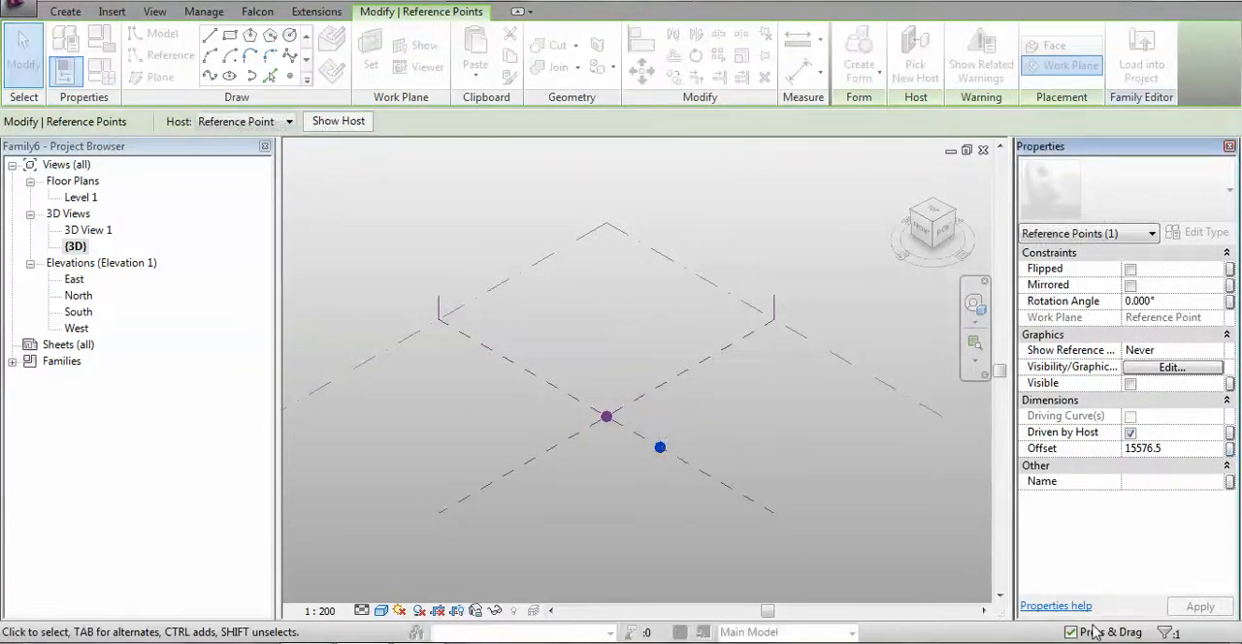
click(256, 463)
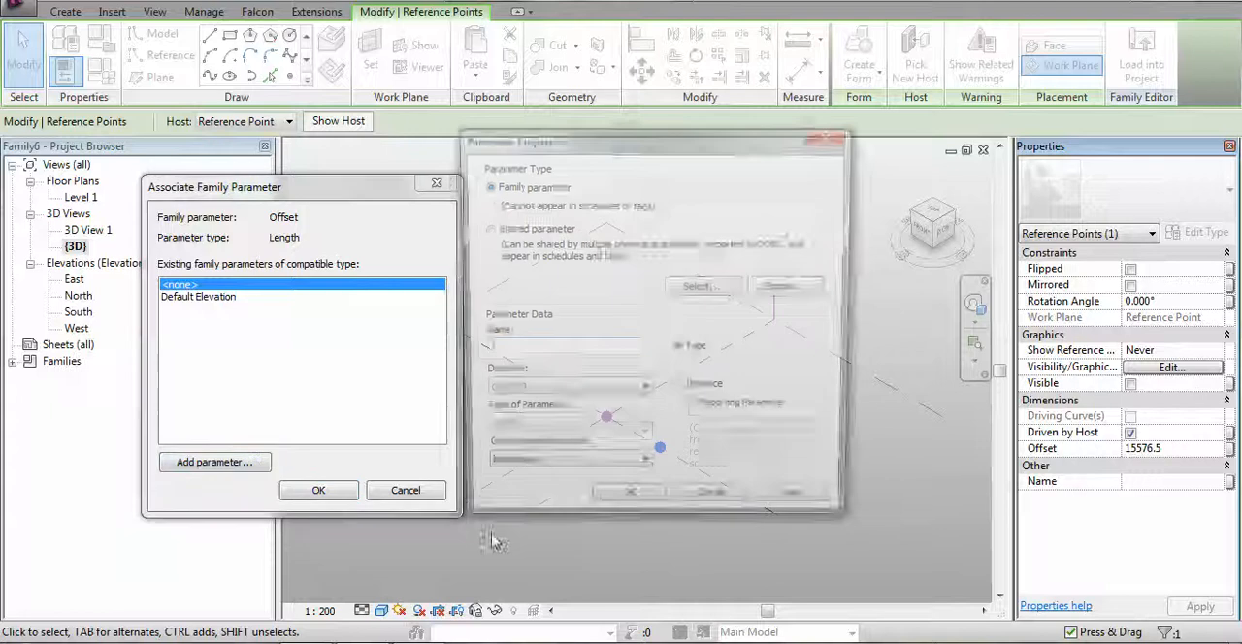
text(P Width)
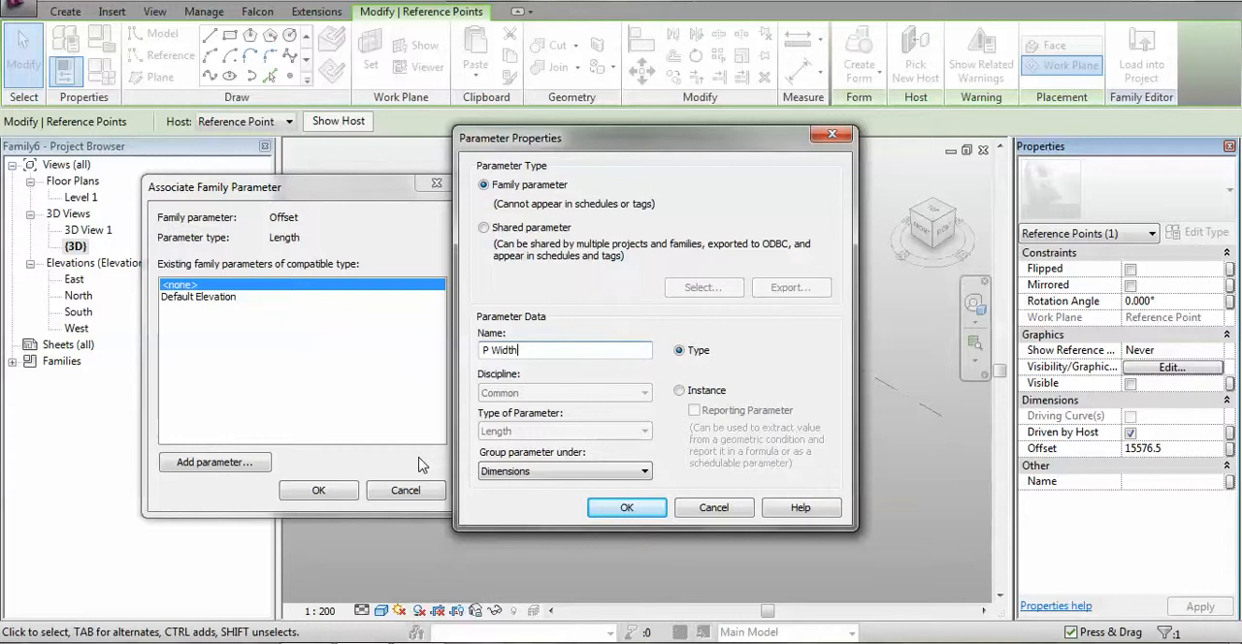
click(680, 391)
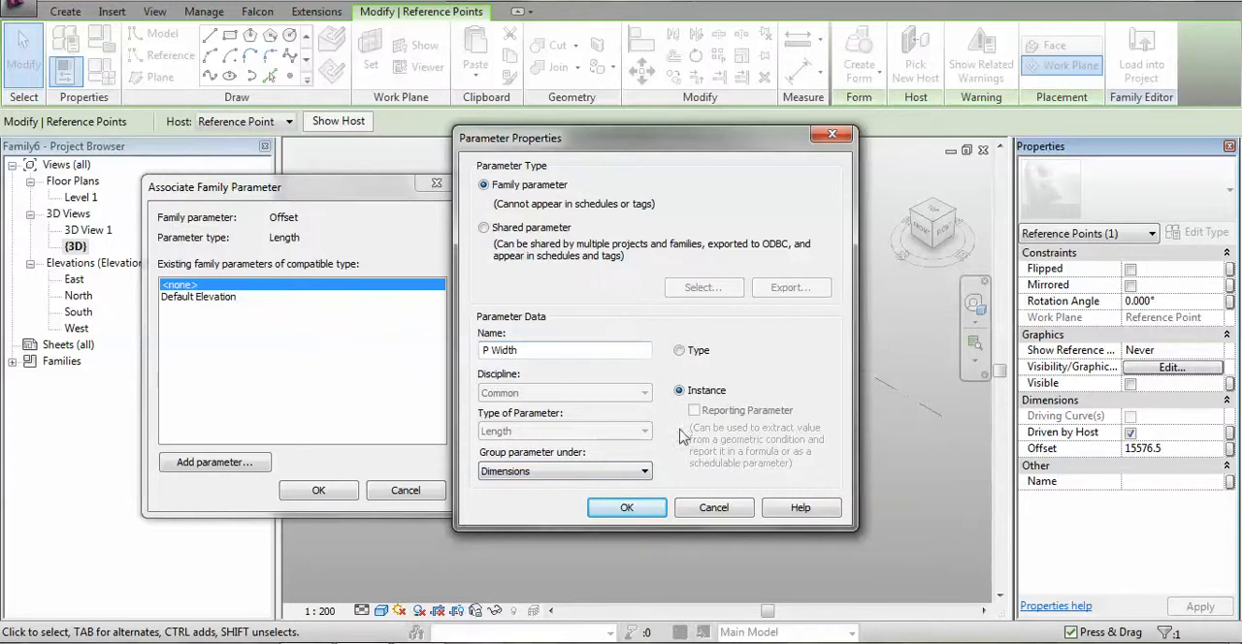
click(627, 508)
click(324, 492)
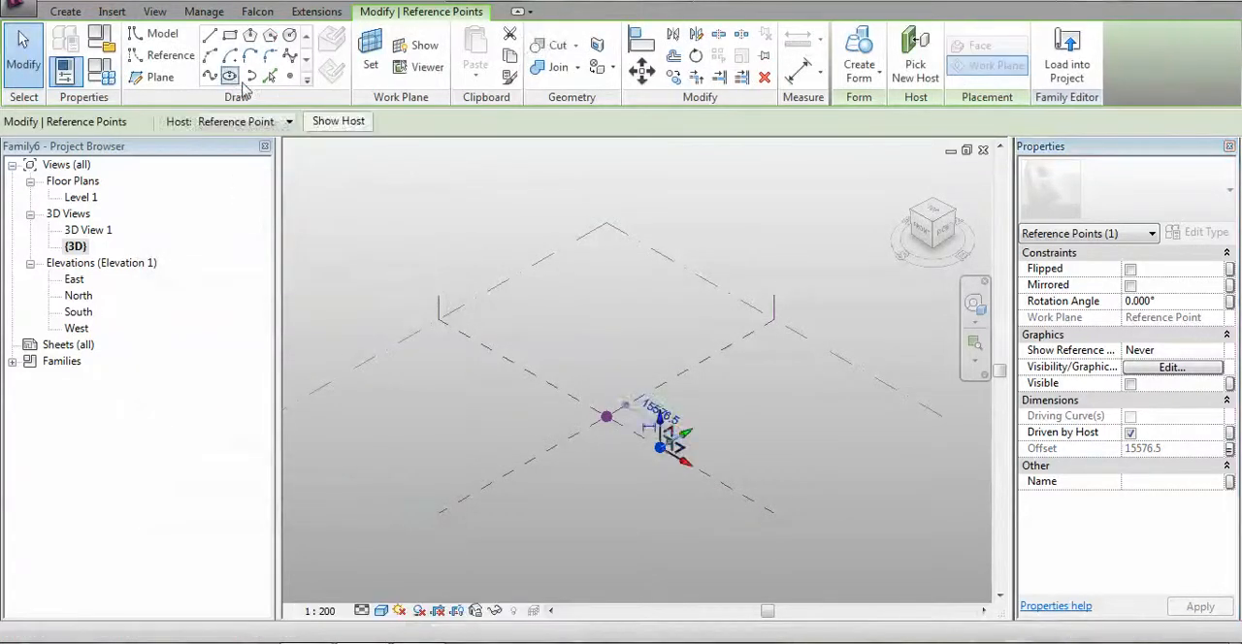
Host another reference point on the central point's vertical plane and move it about 14510 in the direction opposite the P Width point
click(290, 76)
click(371, 51)
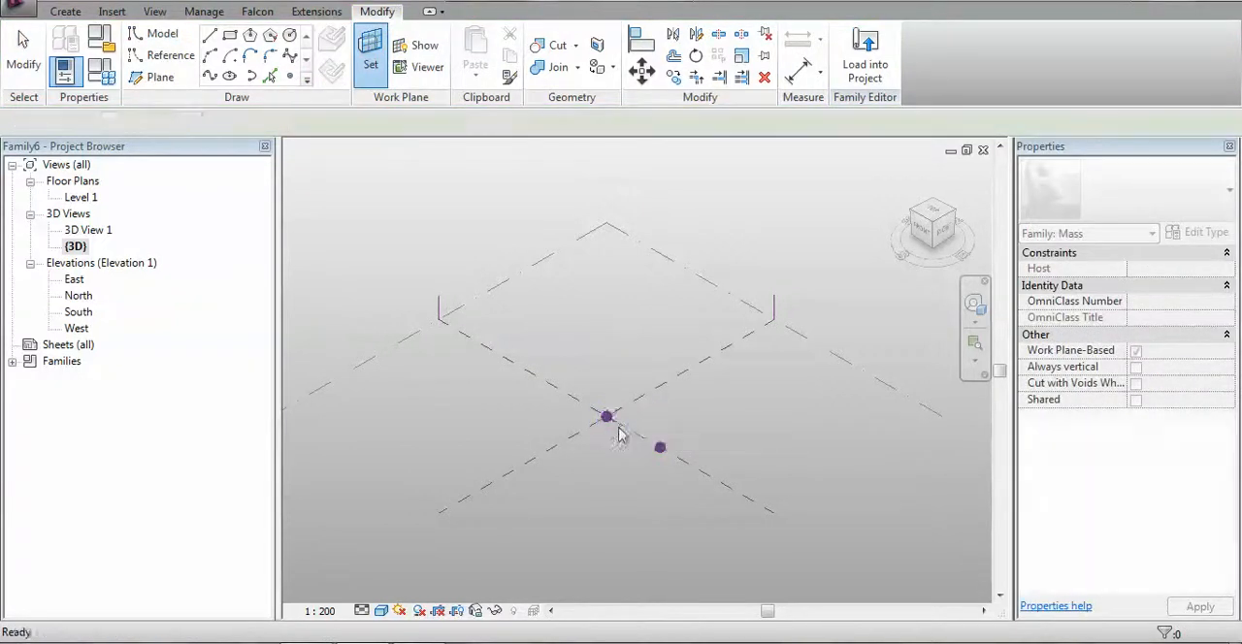
click(606, 418)
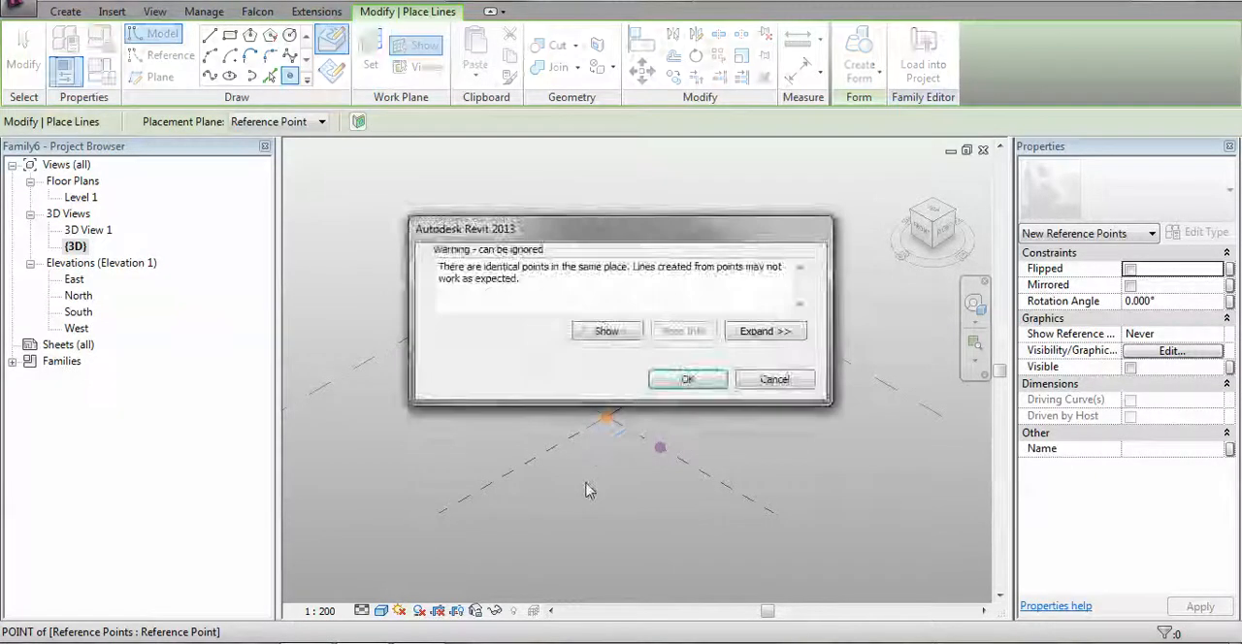
key(Return)
key(Escape)
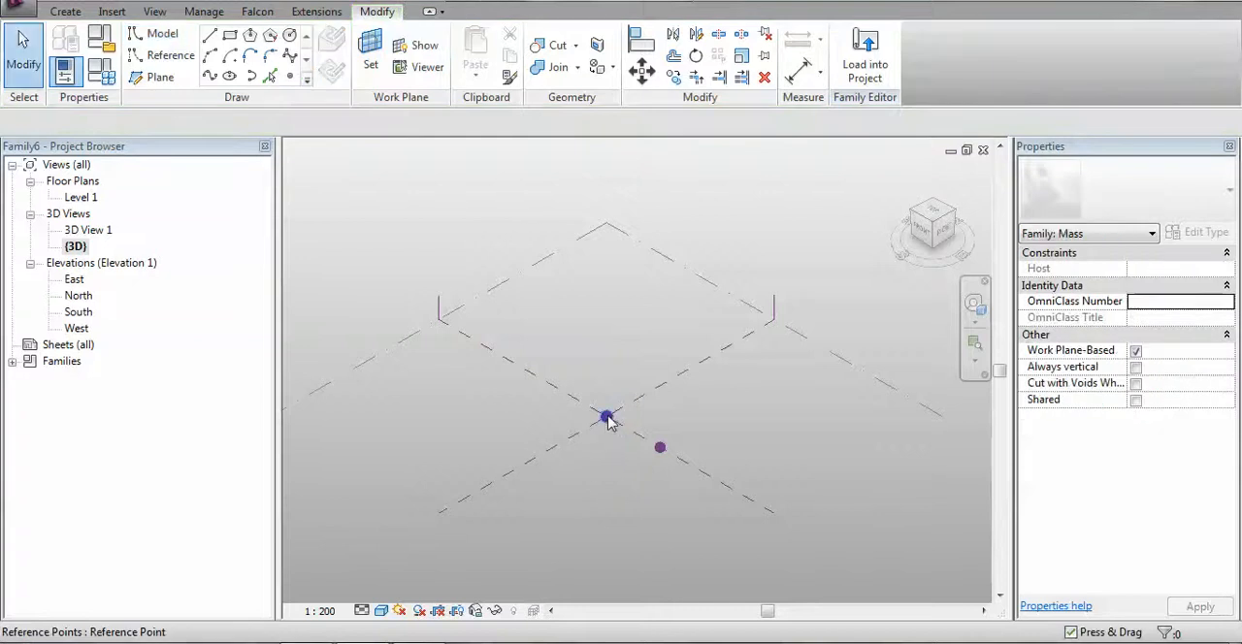
click(603, 419)
drag(602, 419, 578, 411)
Link the offset of the opposite point to a new instance family parameter named P Neg
click(1229, 448)
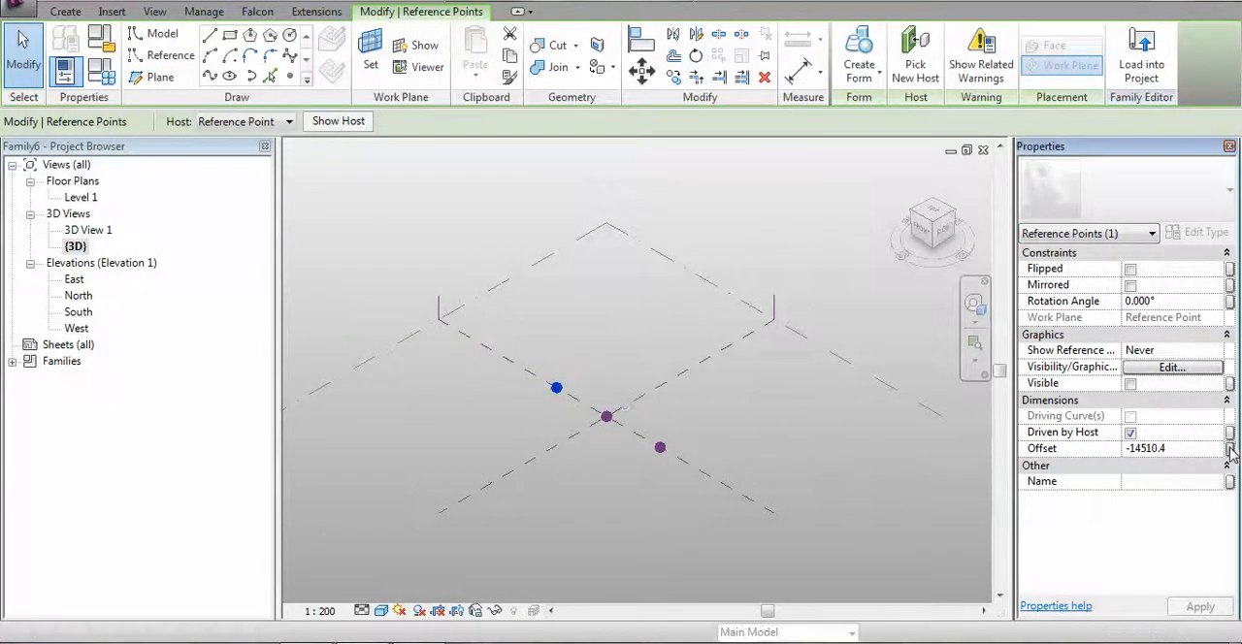
click(211, 464)
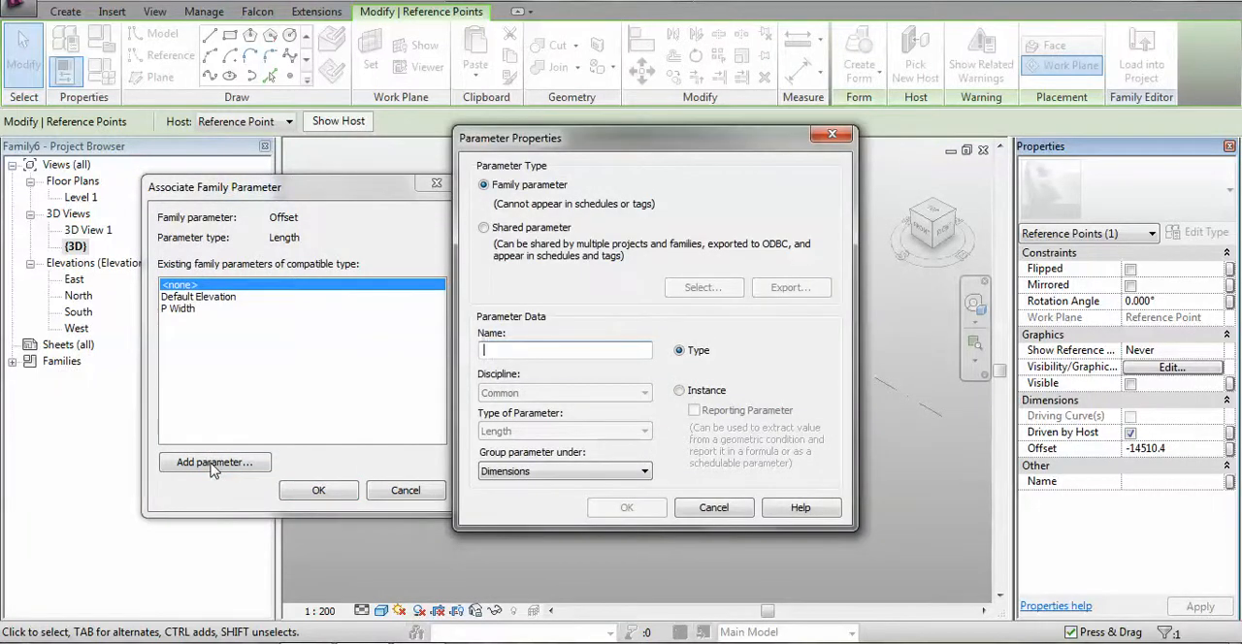
text(P Neg)
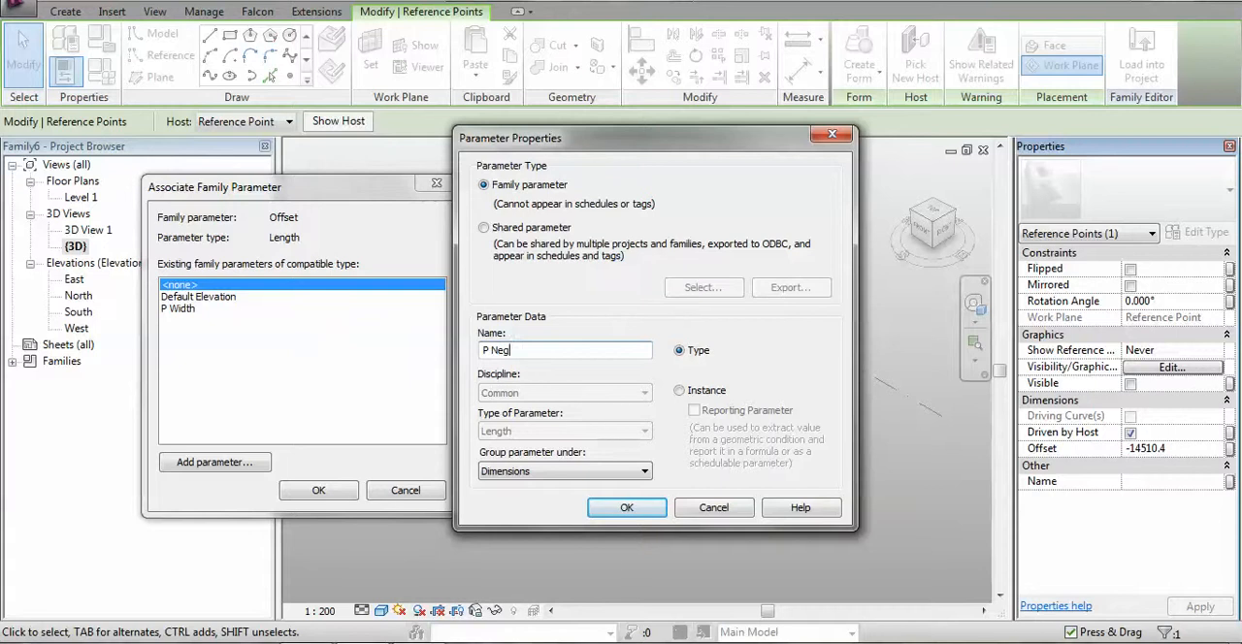
click(679, 391)
click(626, 508)
click(319, 490)
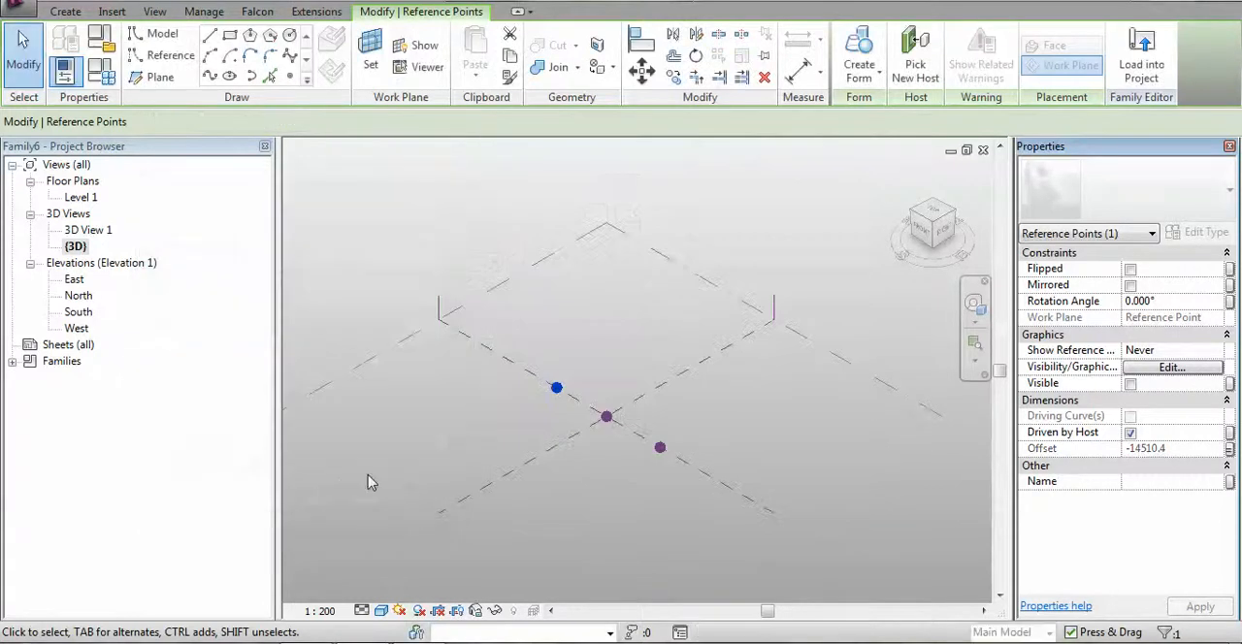
Host a further reference point on the central point's horizontal plane and raise it about 17331 straight up
click(289, 75)
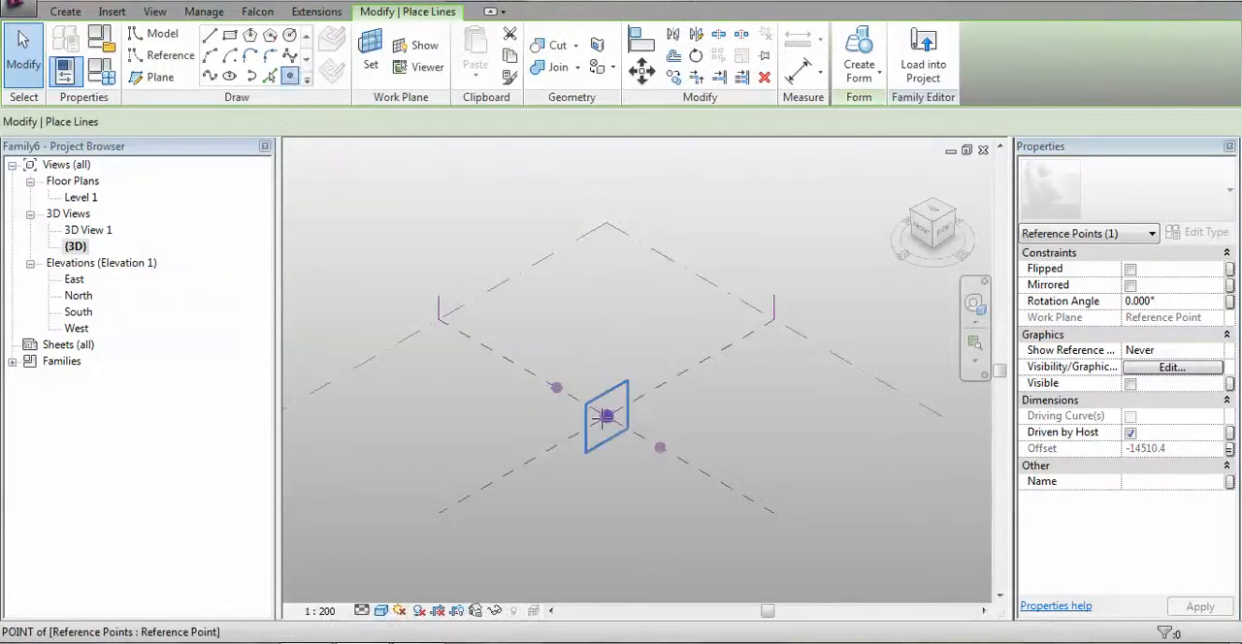
click(371, 53)
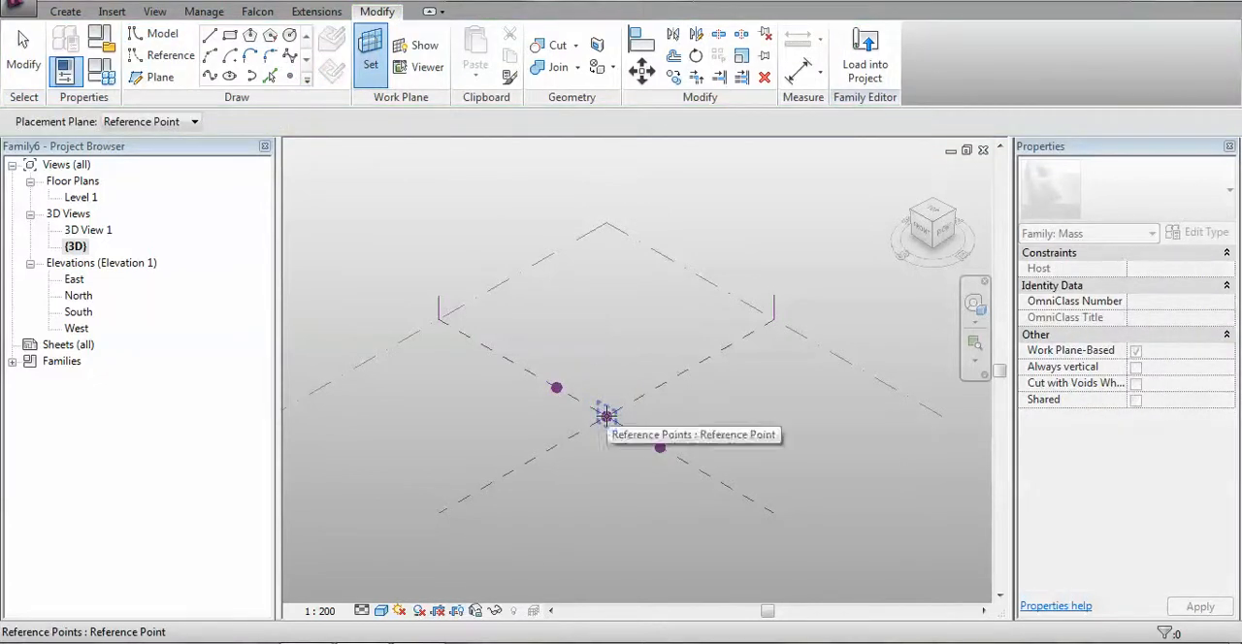
click(607, 417)
click(607, 417)
key(Return)
key(Escape)
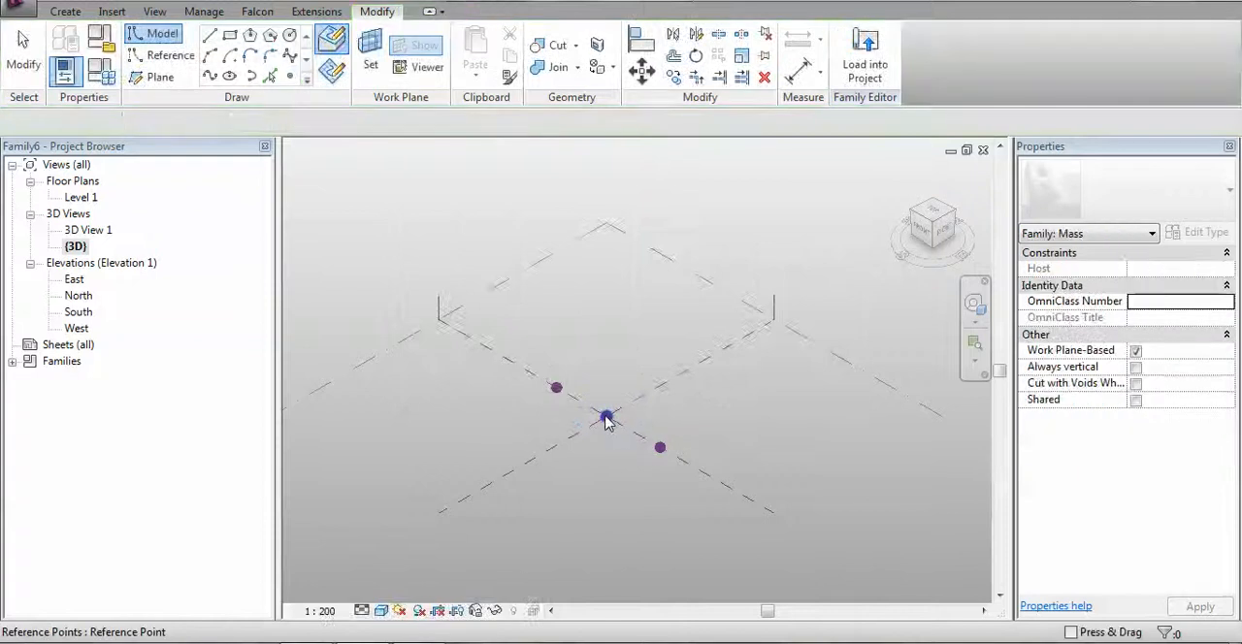
click(608, 417)
drag(613, 400, 613, 330)
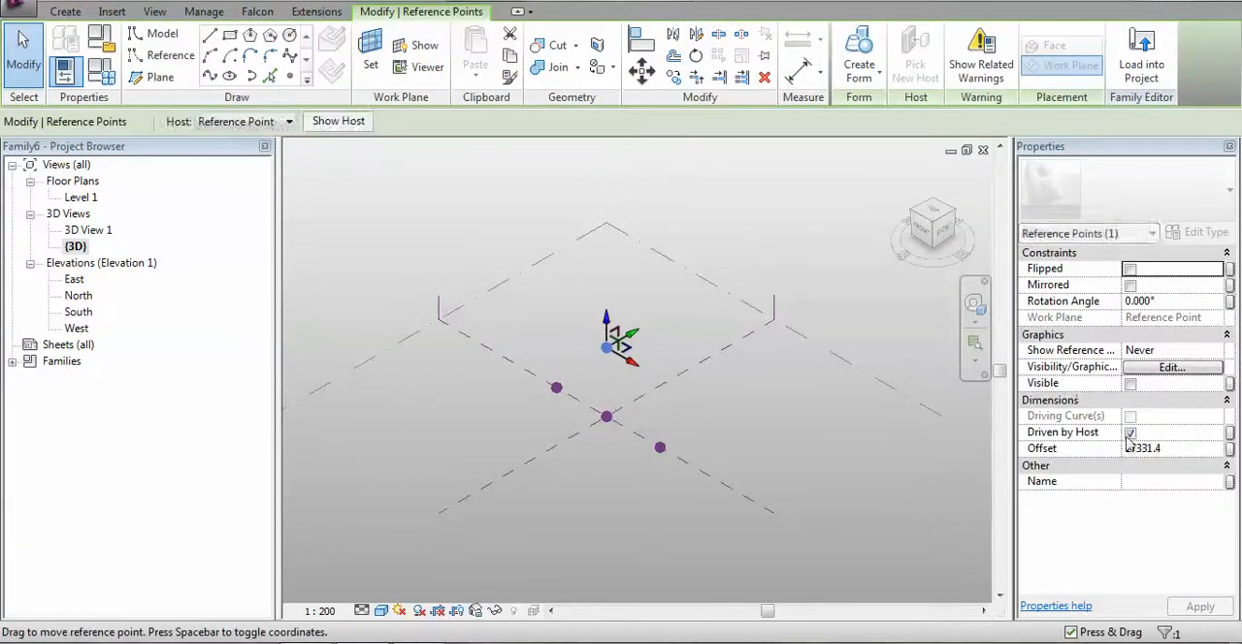
Link the offset of the raised point to a new instance family parameter named P Height
click(1230, 448)
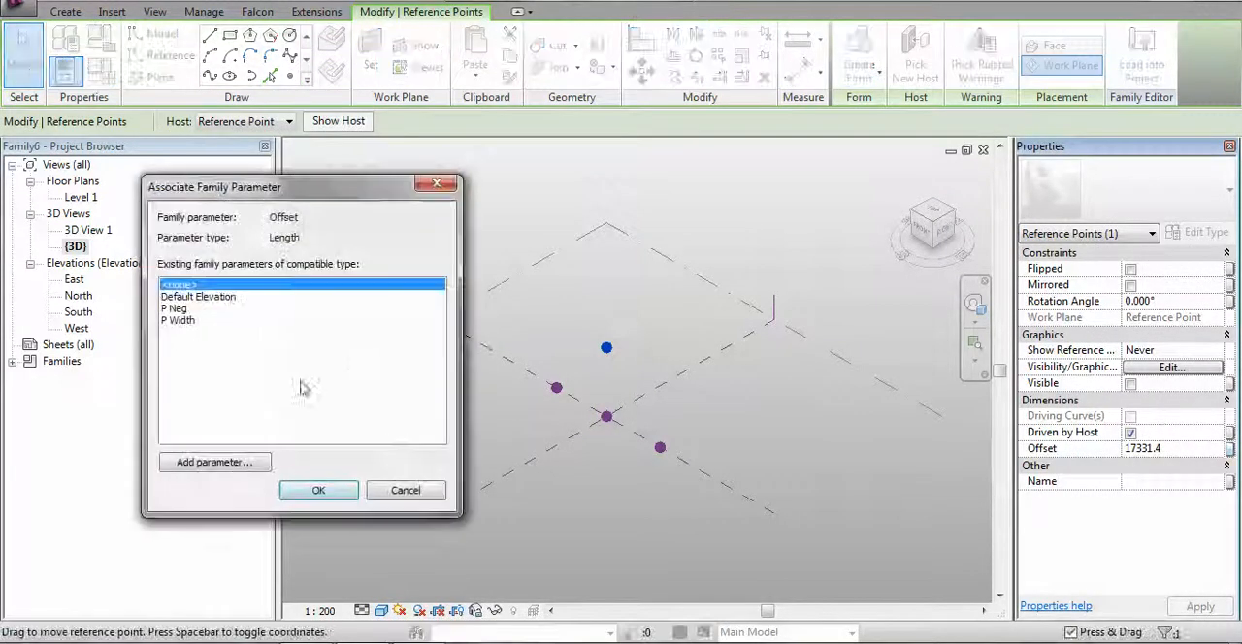
click(214, 462)
text(P Heigh)
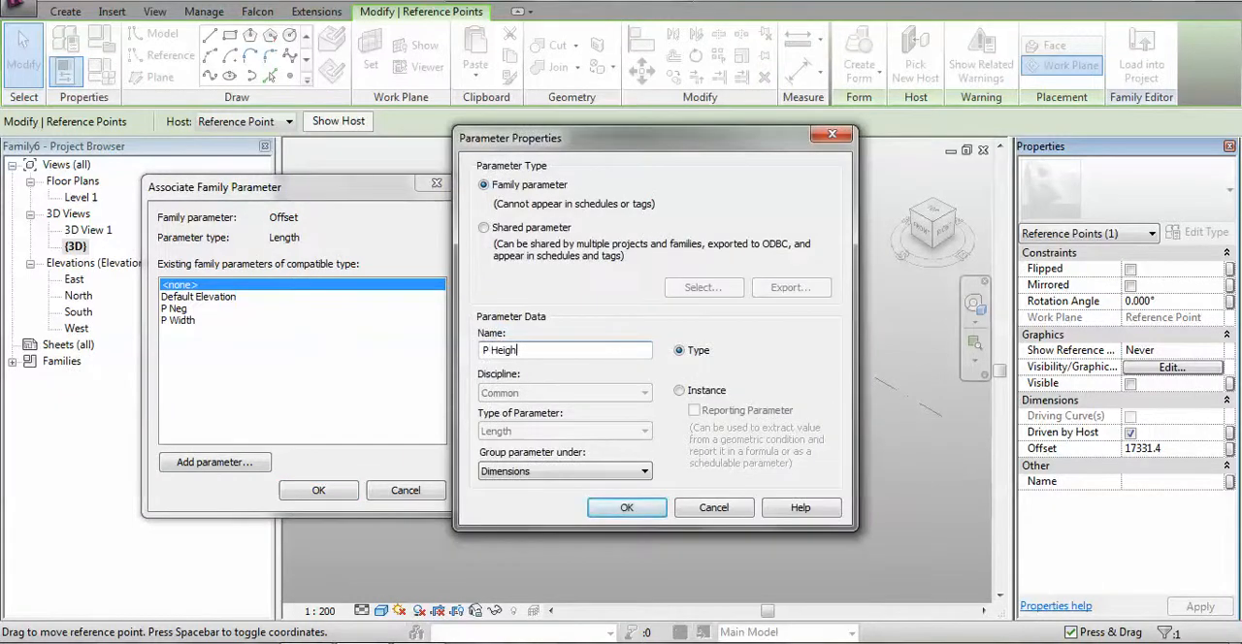
click(679, 391)
click(630, 507)
click(319, 490)
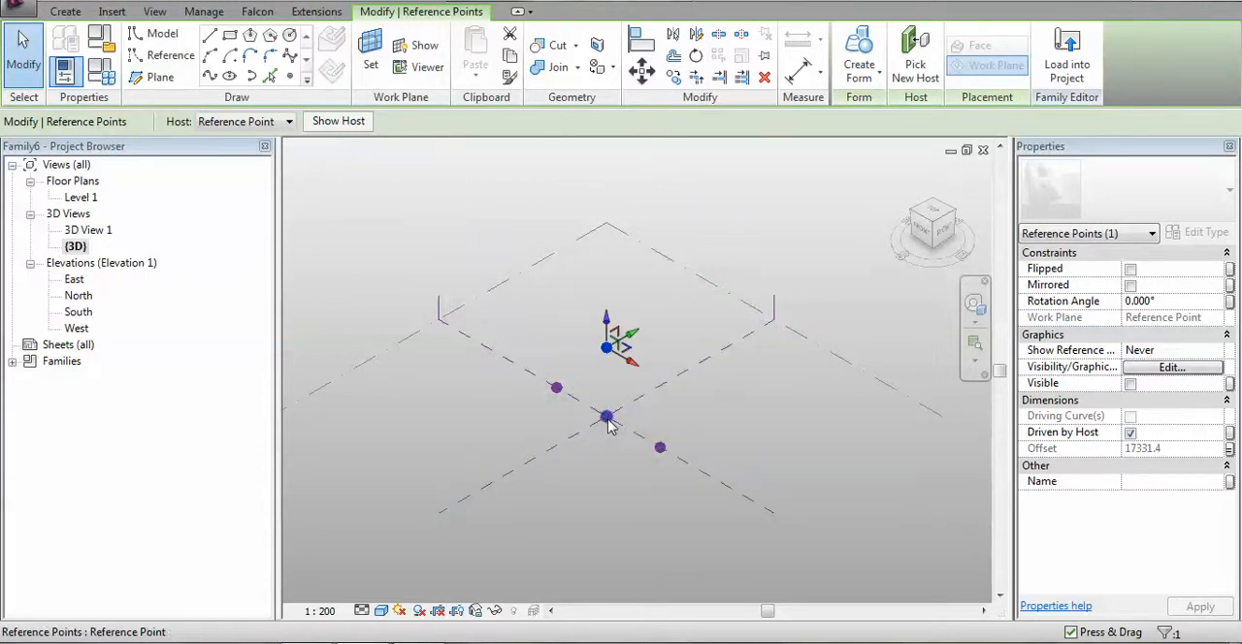
Give the P Neg parameter the formula -(P Width) in the family types and apply it
click(105, 81)
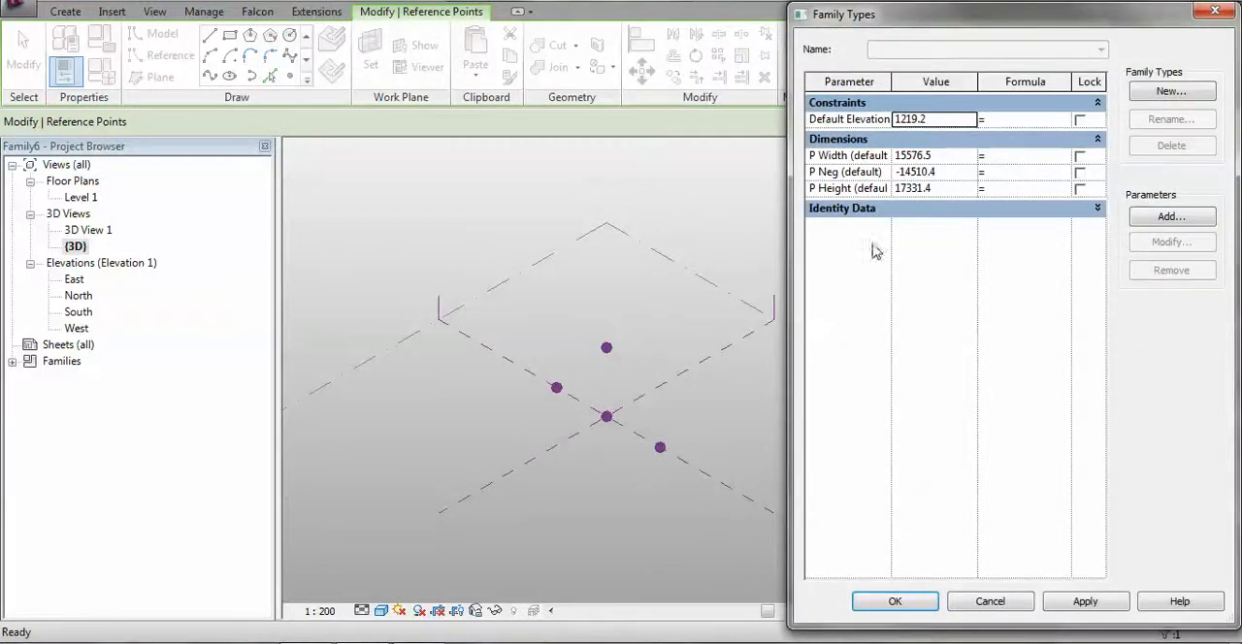
drag(980, 16, 898, 4)
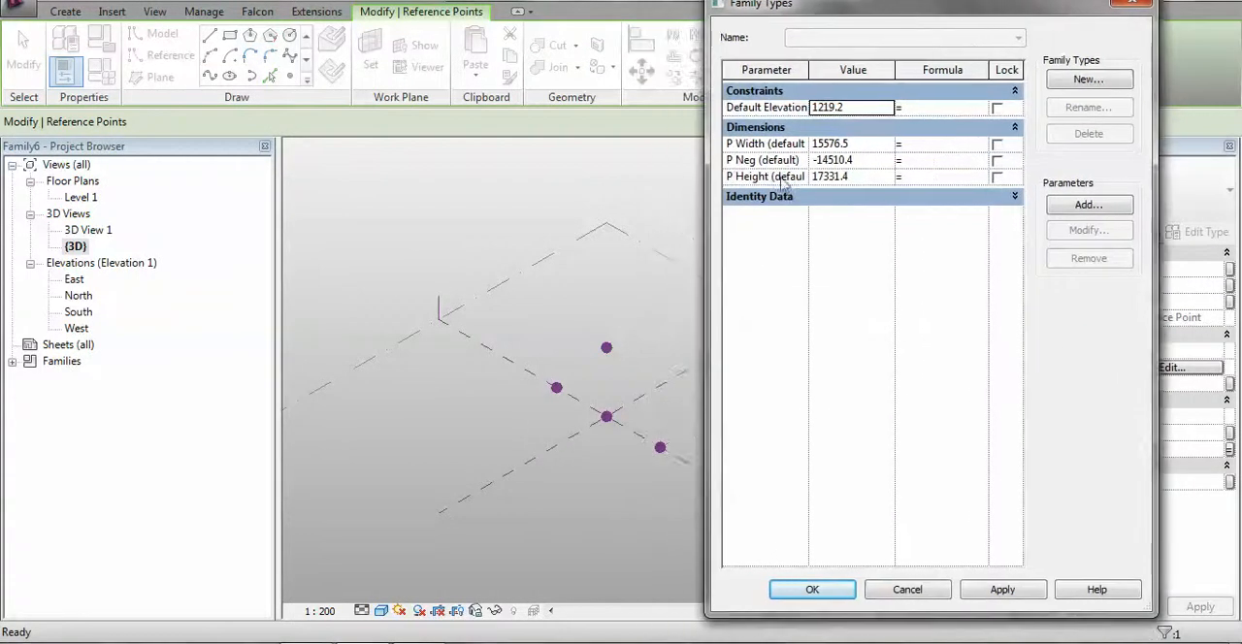
drag(707, 203, 569, 203)
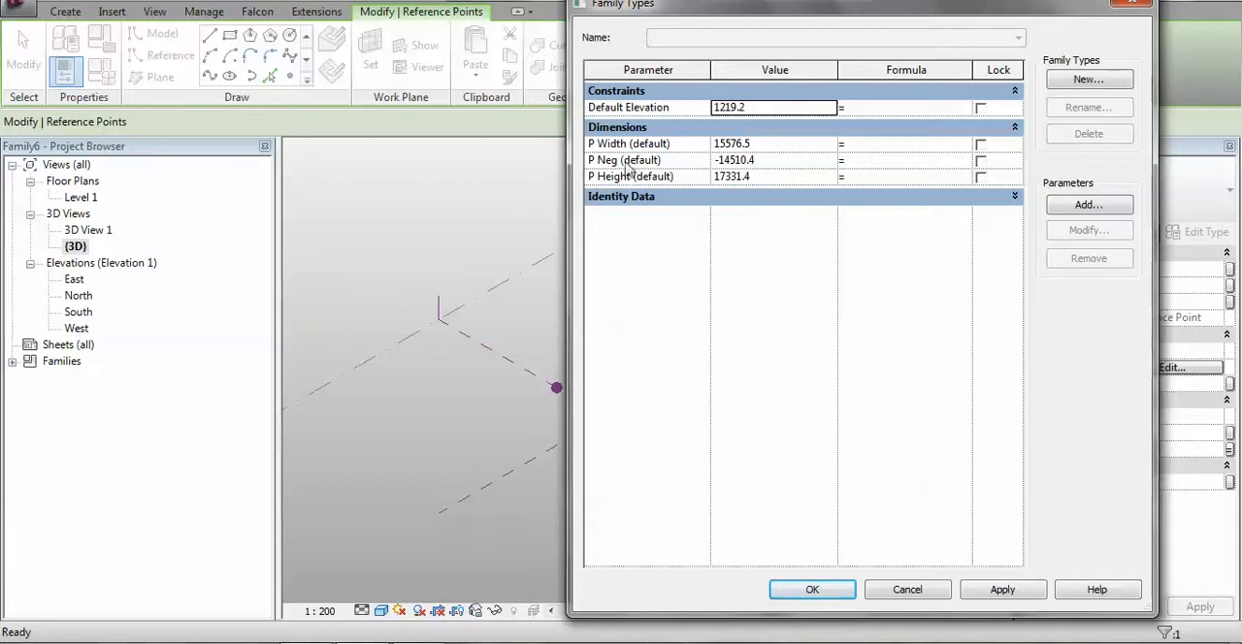
click(629, 145)
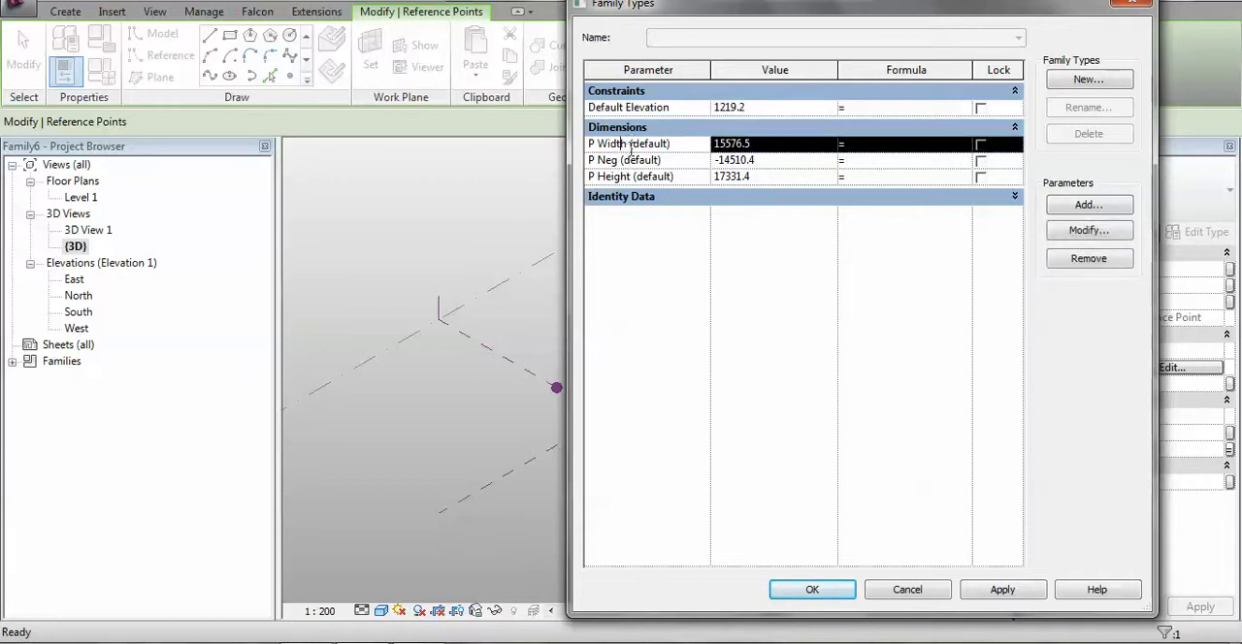
drag(628, 145, 566, 148)
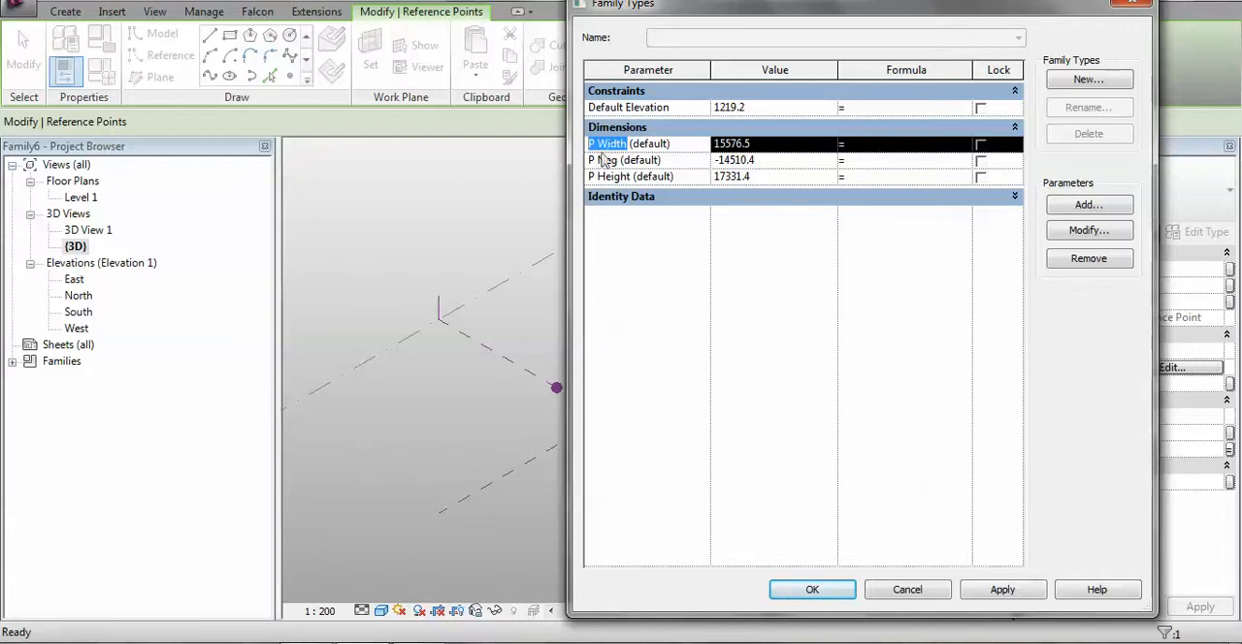
click(885, 161)
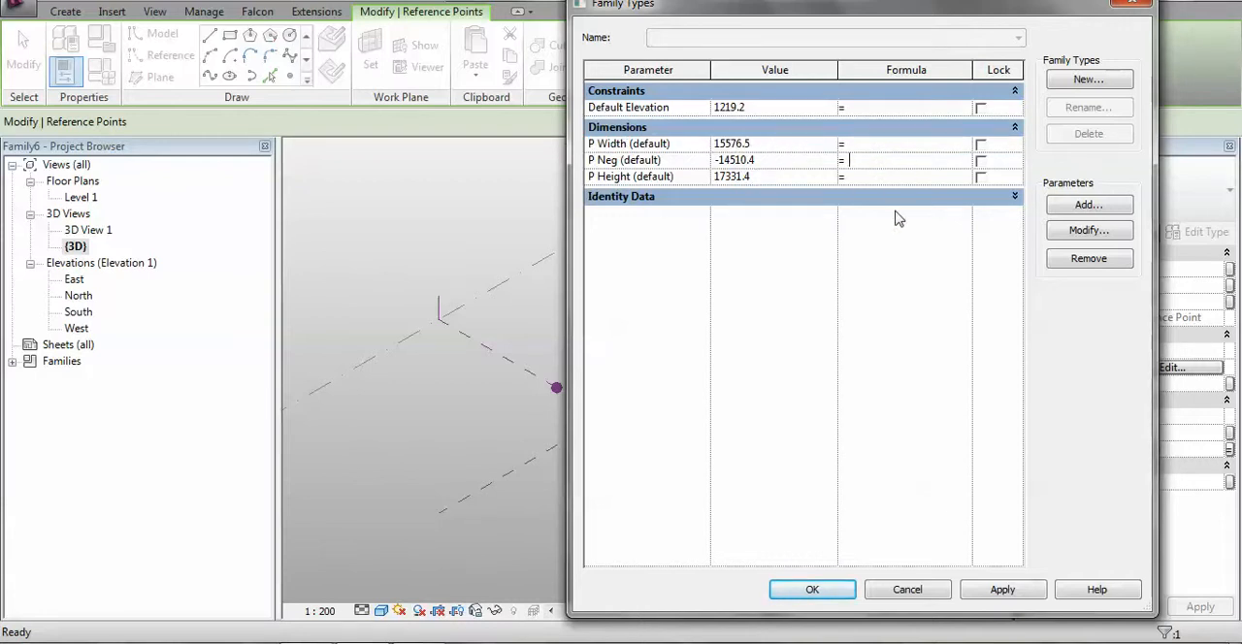
text(-(P Width)
click(1008, 597)
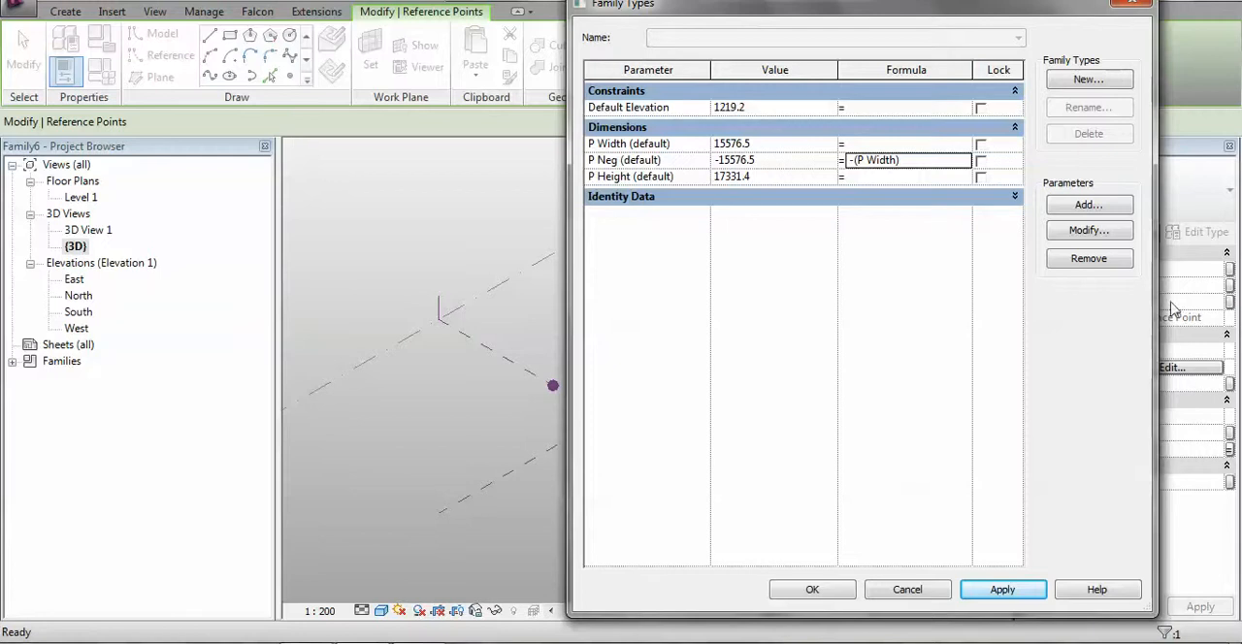
Set P Width to 12 m and P Height to 15 m, applying each value to the reference points
drag(1154, 297, 1018, 297)
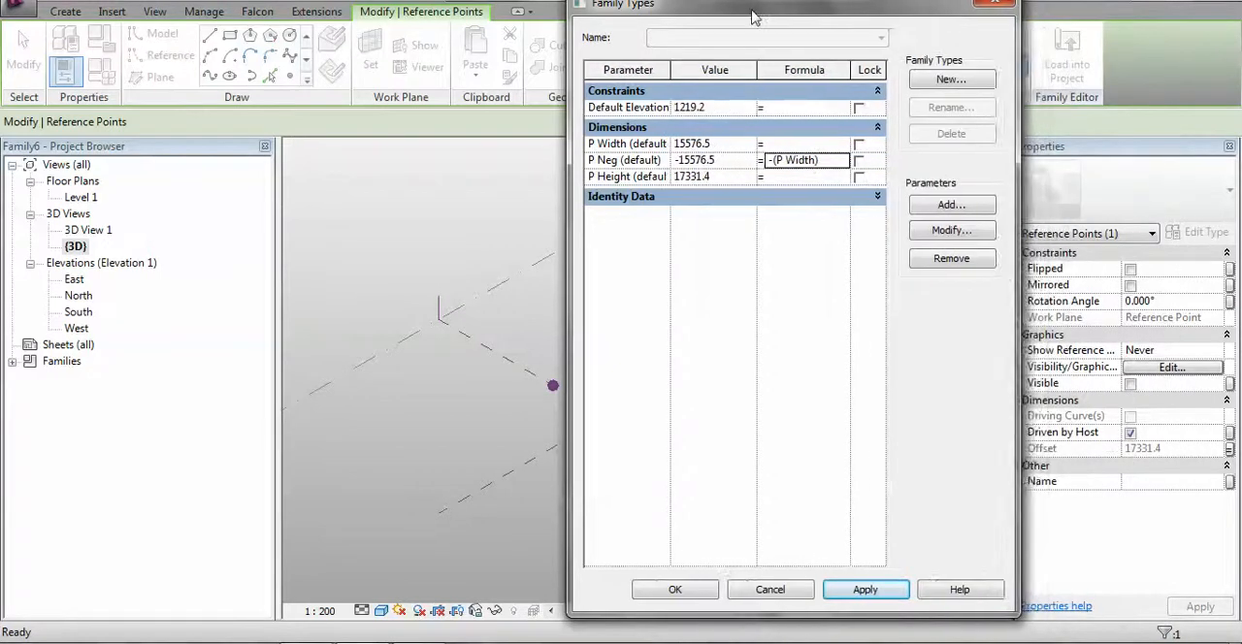
drag(747, 21, 1018, 21)
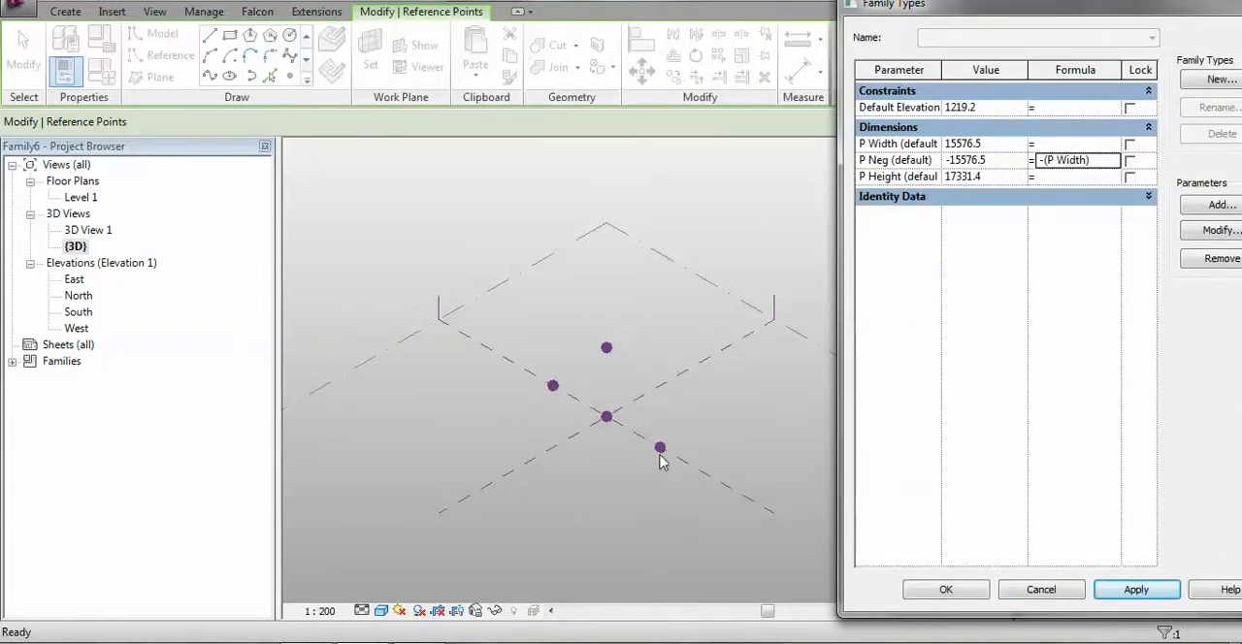
click(990, 144)
text(12m)
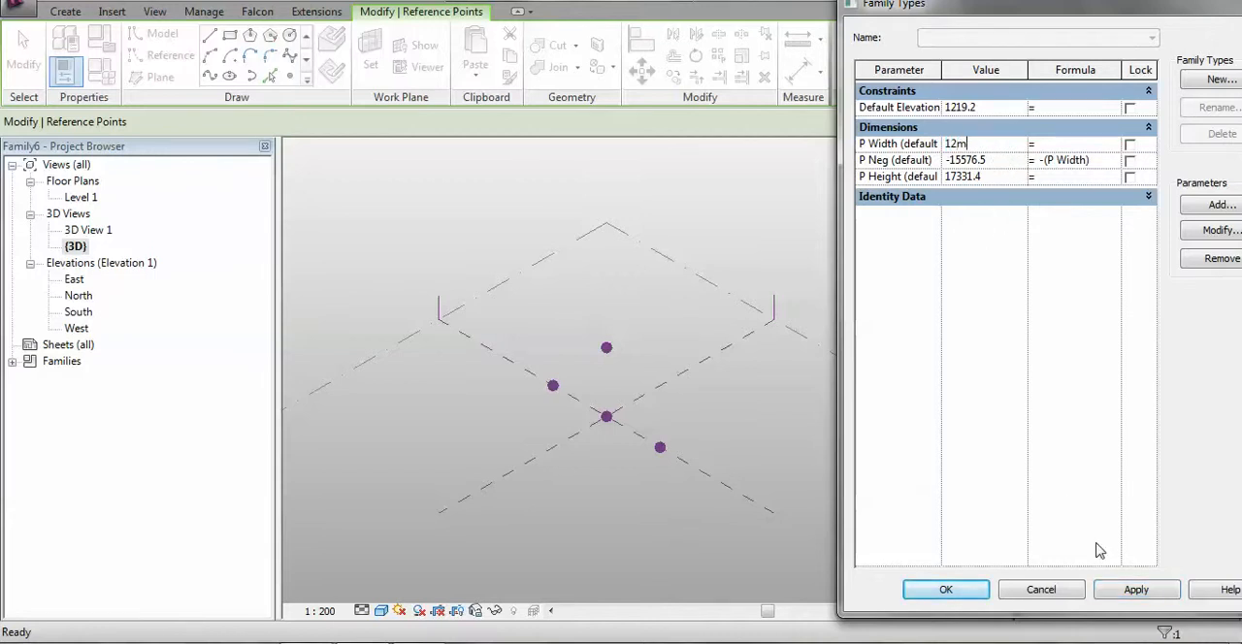
click(1138, 592)
click(997, 181)
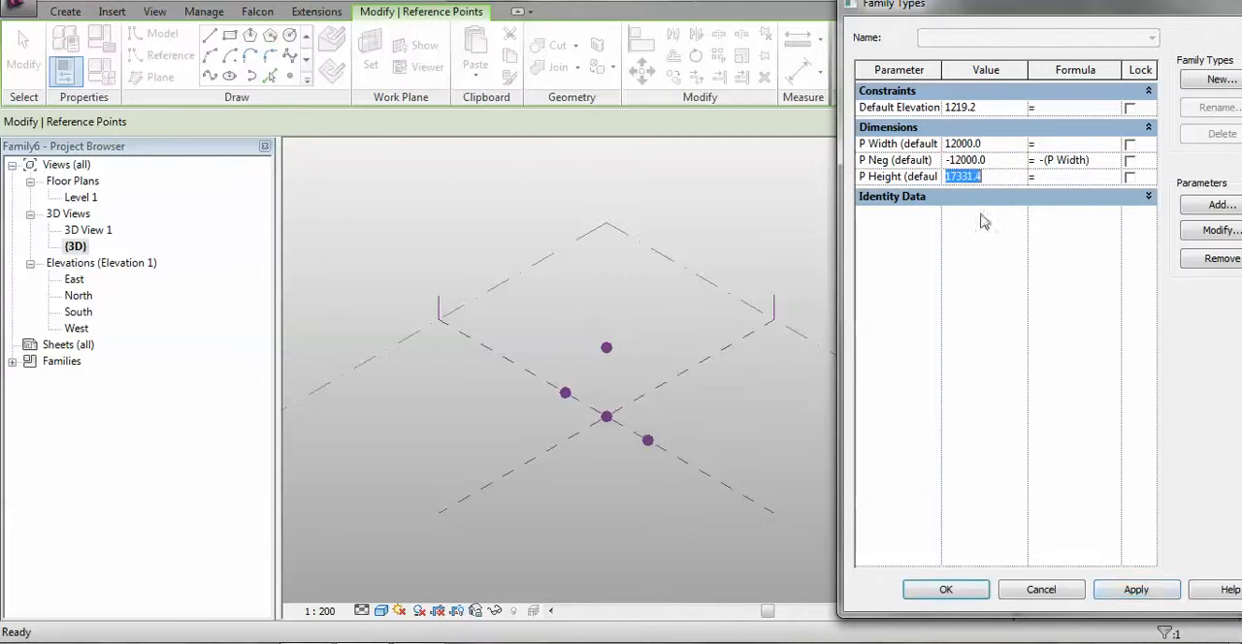
text(15m)
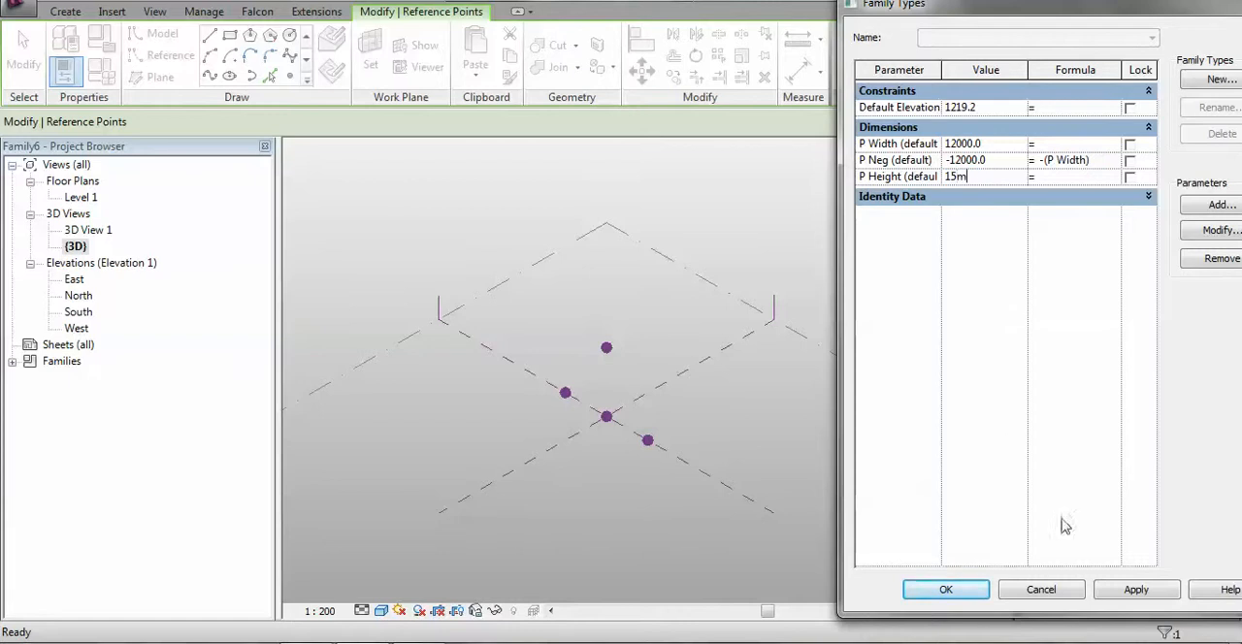
click(1153, 588)
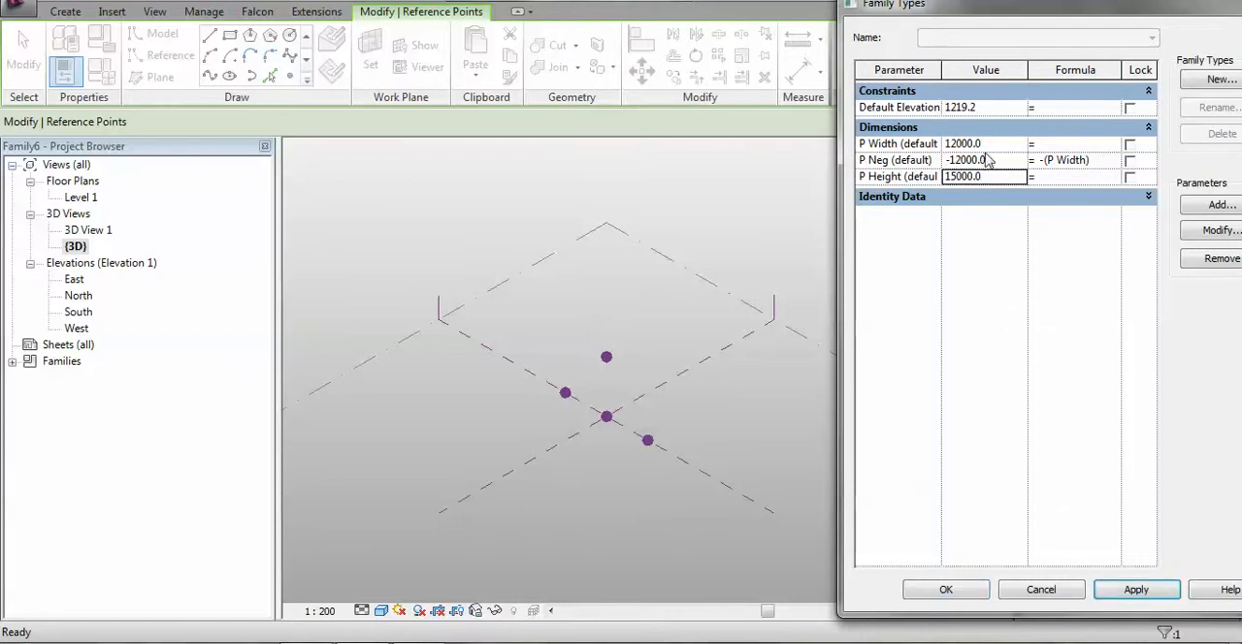
Set the value of P Neg to -14000, apply it, and accept the family types
click(990, 163)
drag(1006, 160, 960, 164)
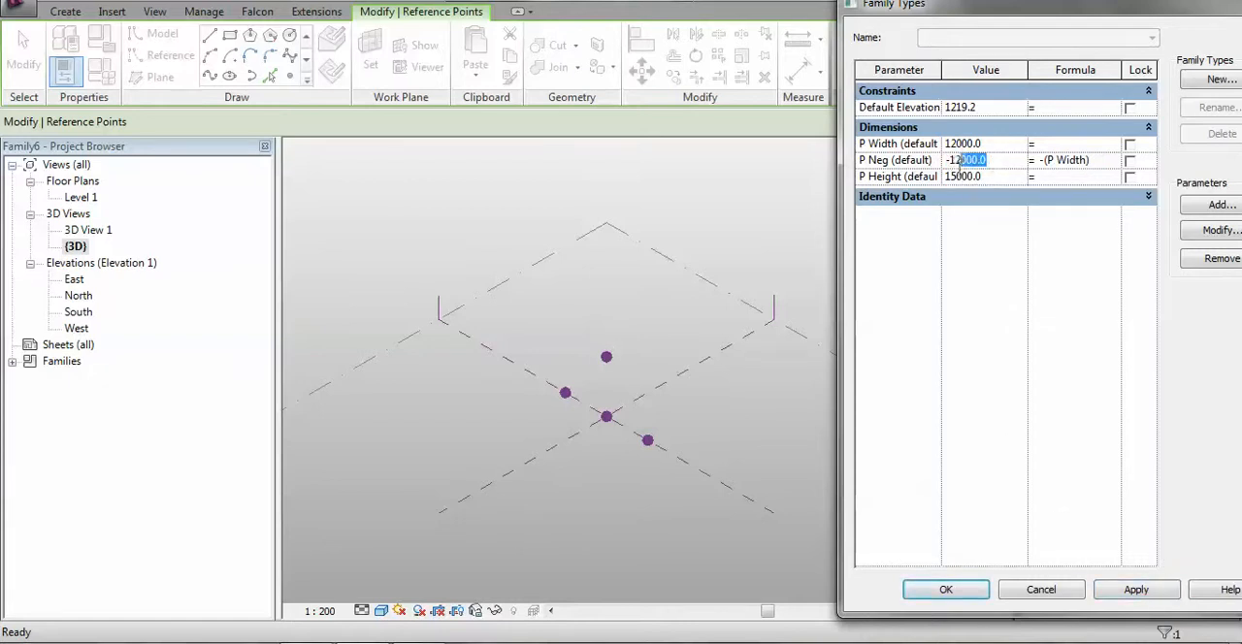
text(4)
click(1137, 590)
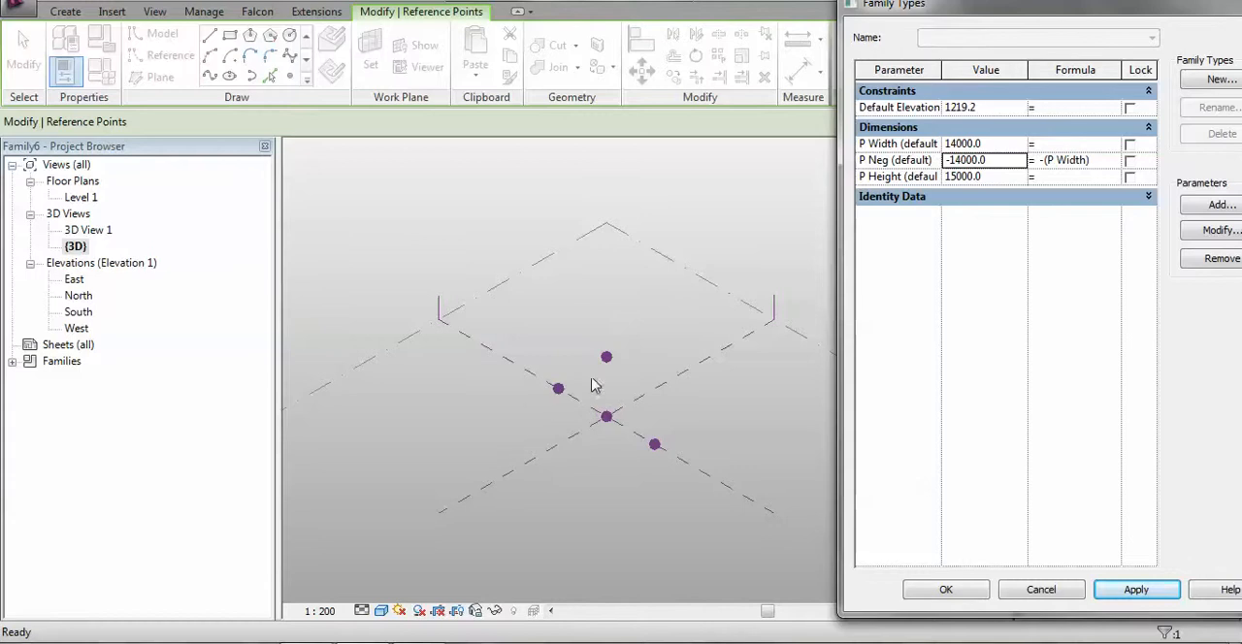
click(947, 590)
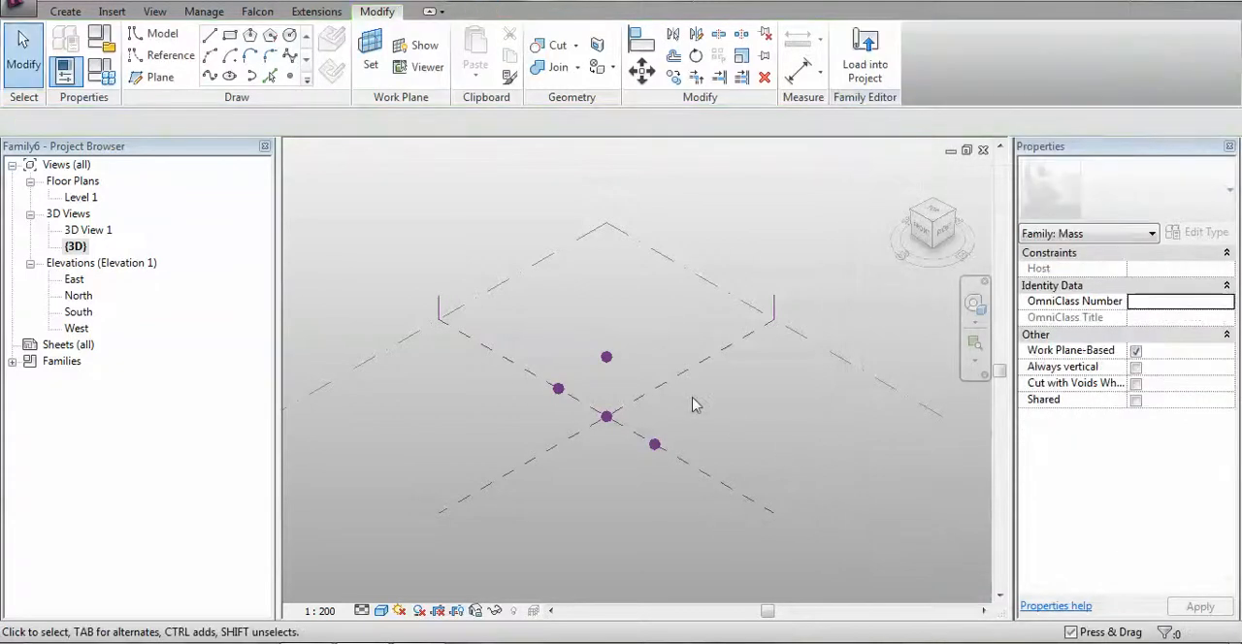
Draw a model spline through the P Neg, P Height and P Width points and close its base with a straight line
middle_drag(715, 422, 685, 405)
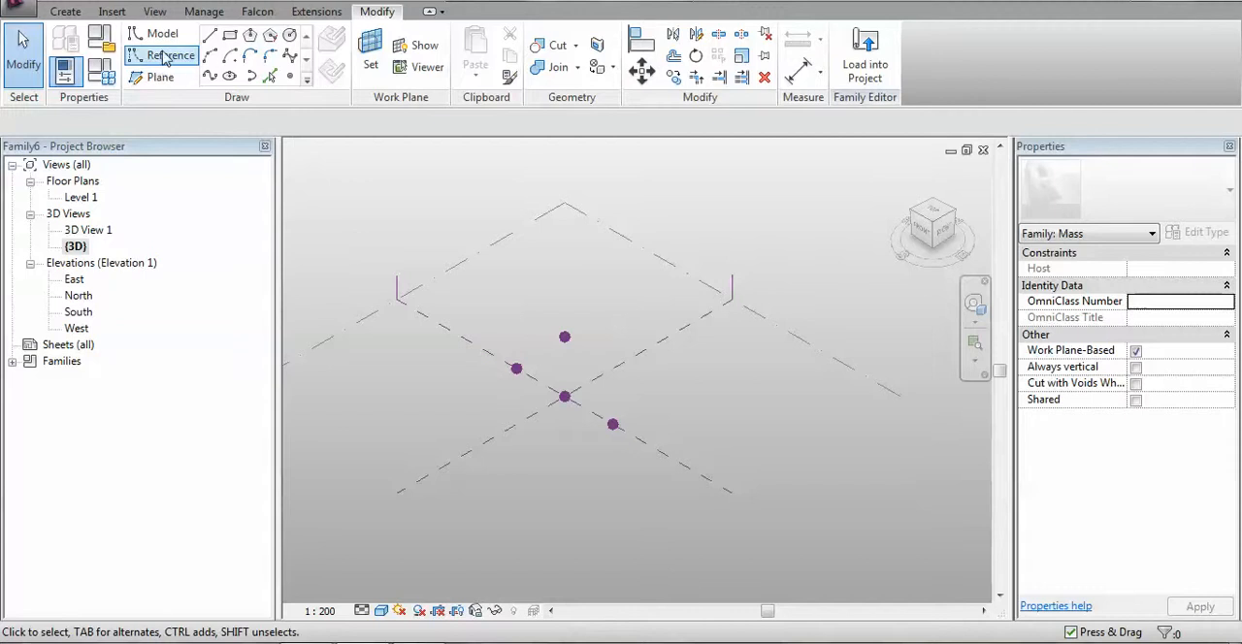
click(210, 77)
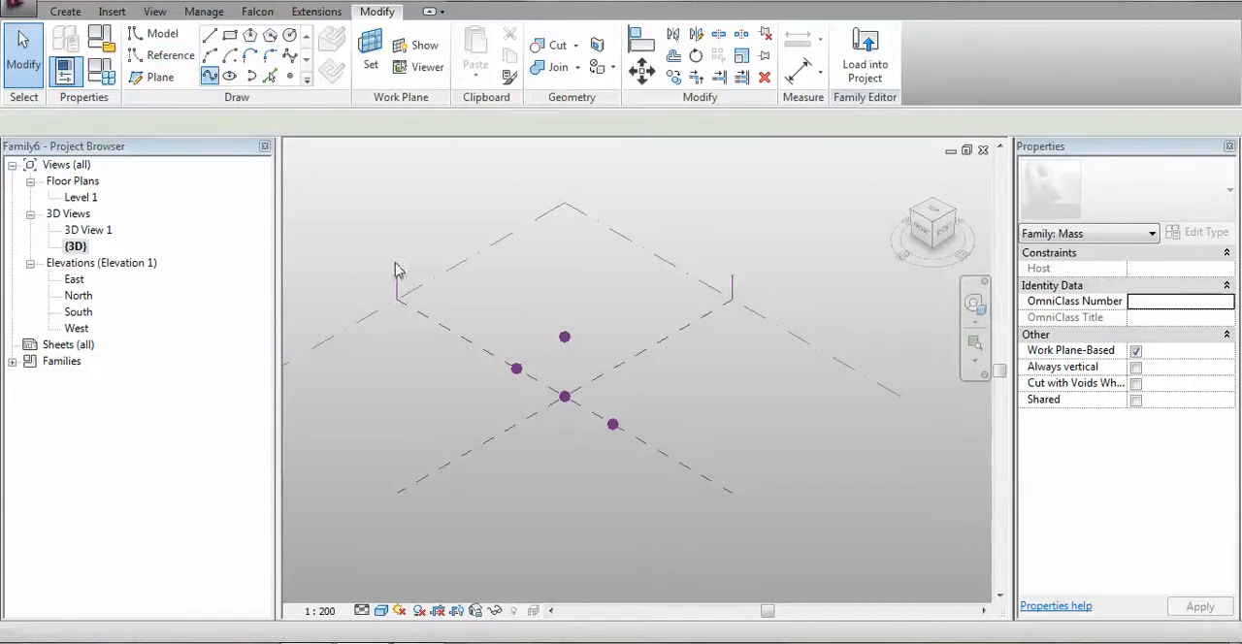
click(516, 368)
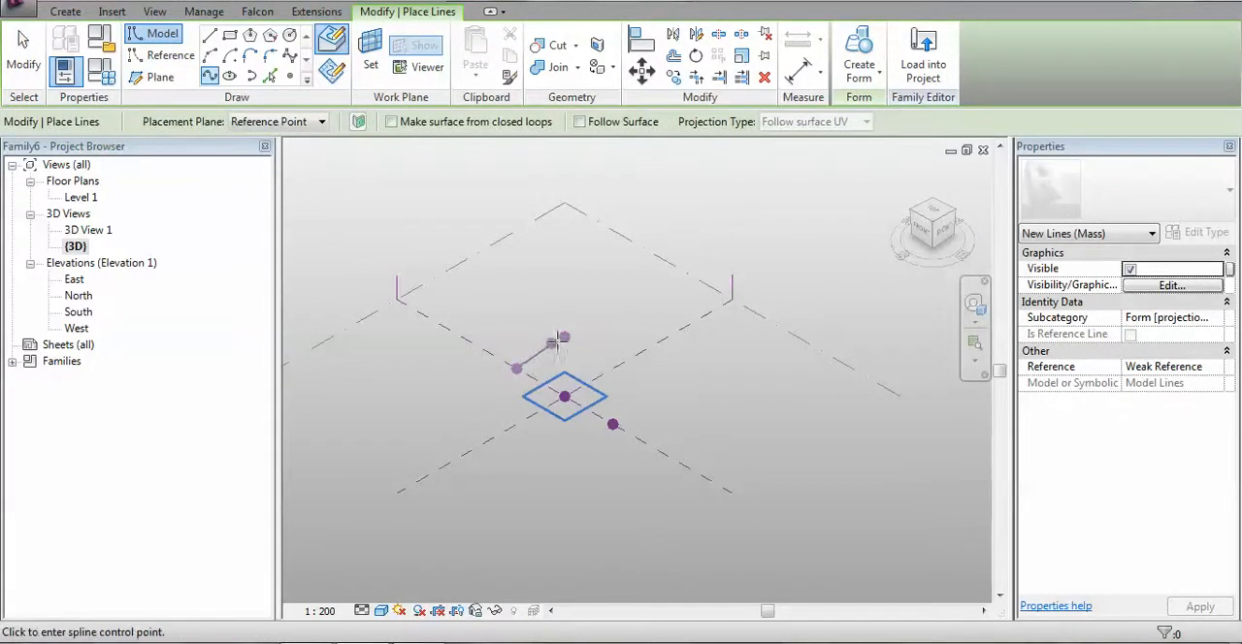
click(564, 336)
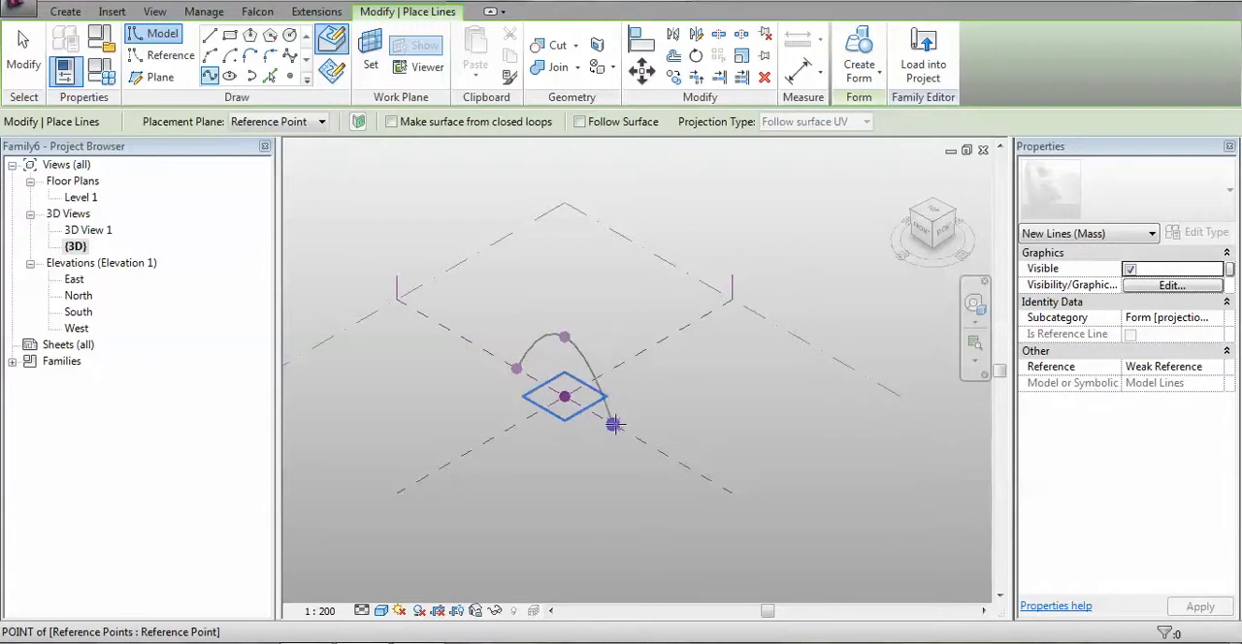
double_click(614, 424)
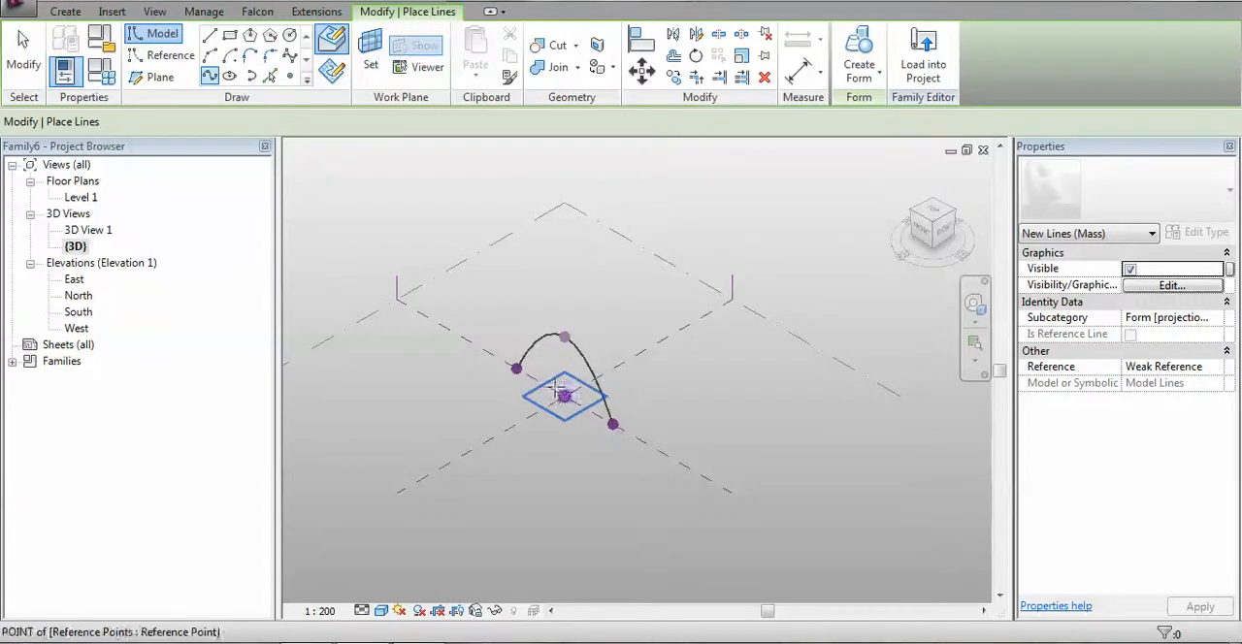
click(614, 424)
key(Escape)
key(Escape)
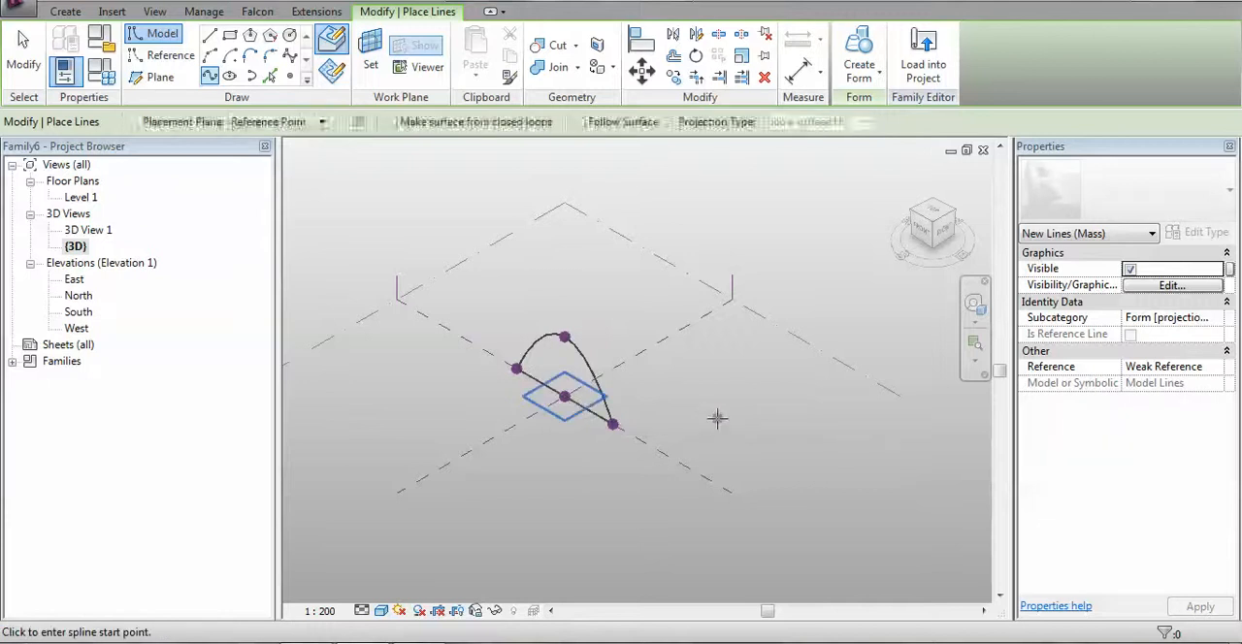
key(Tab)
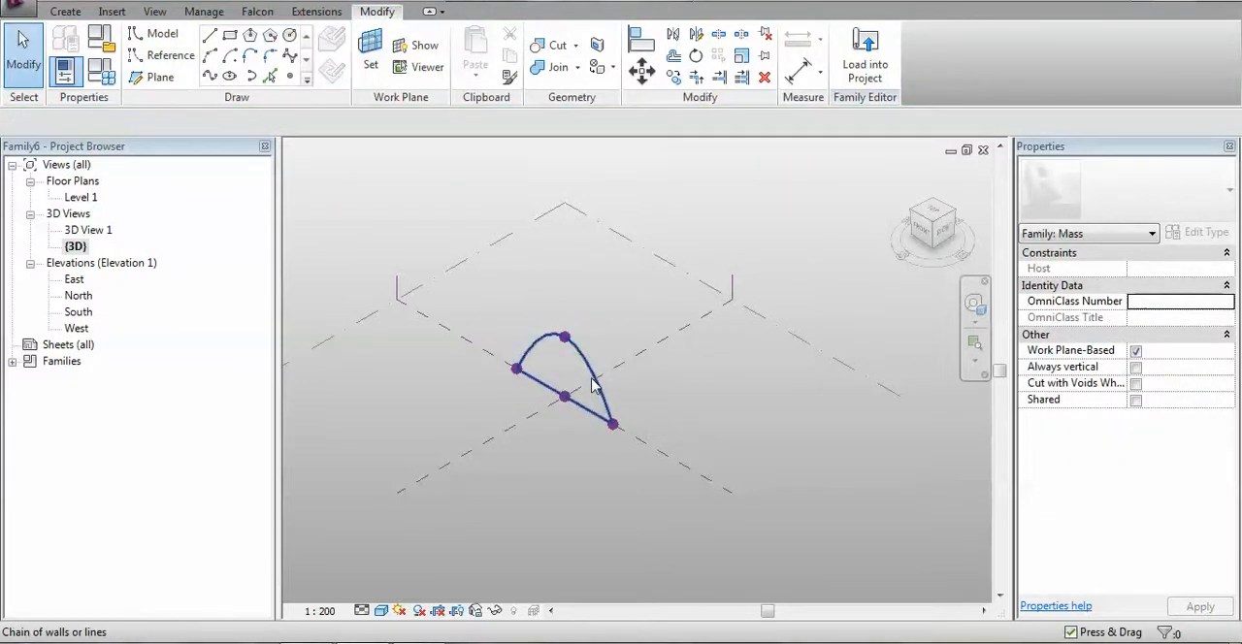
Save the family in the Greenhouse folder under the name Profile
click(17, 9)
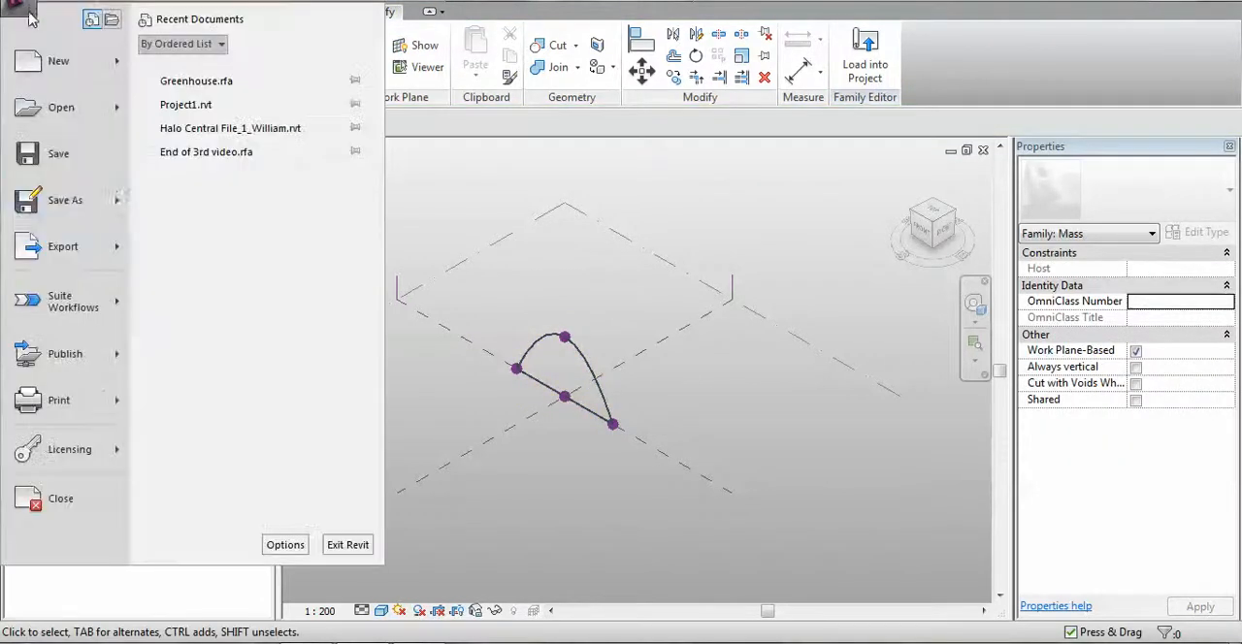
mouse_move(53, 190)
click(194, 247)
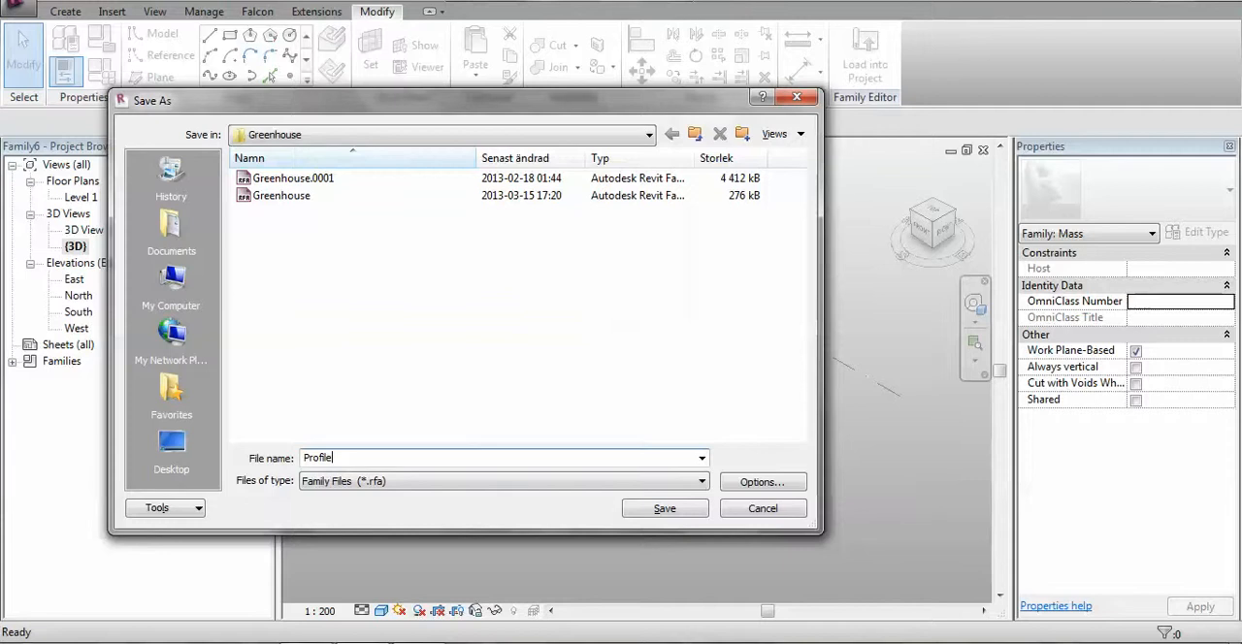
click(680, 512)
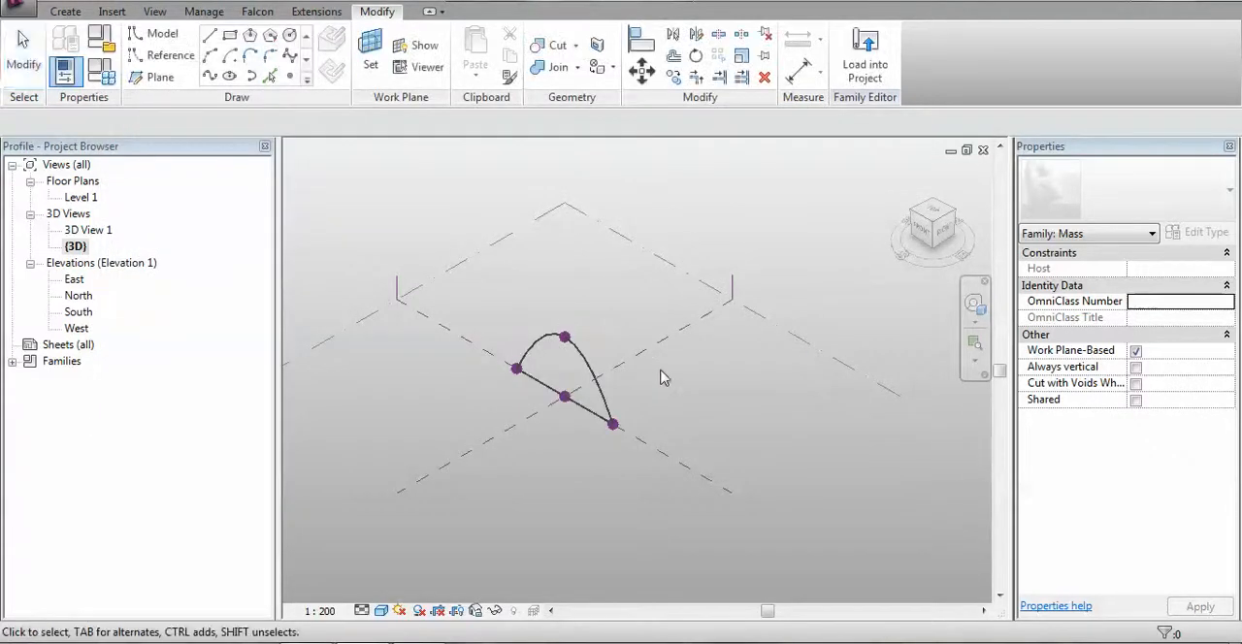
Load the Profile family into Greenhouse.rfa only
click(864, 57)
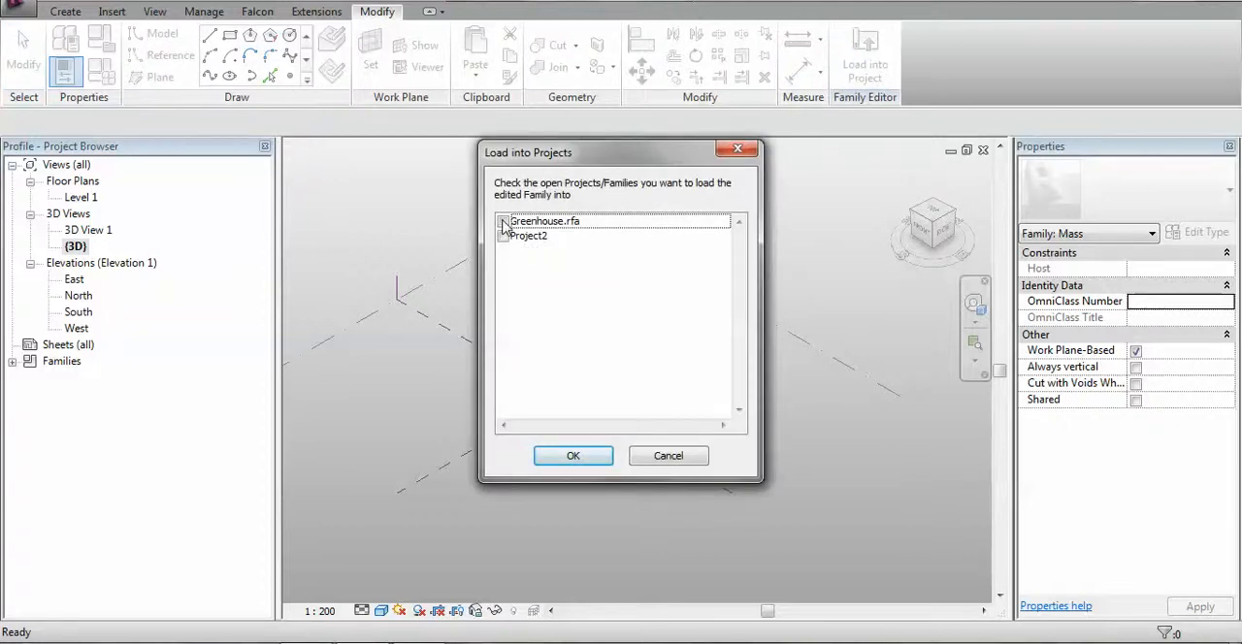
click(502, 221)
click(573, 457)
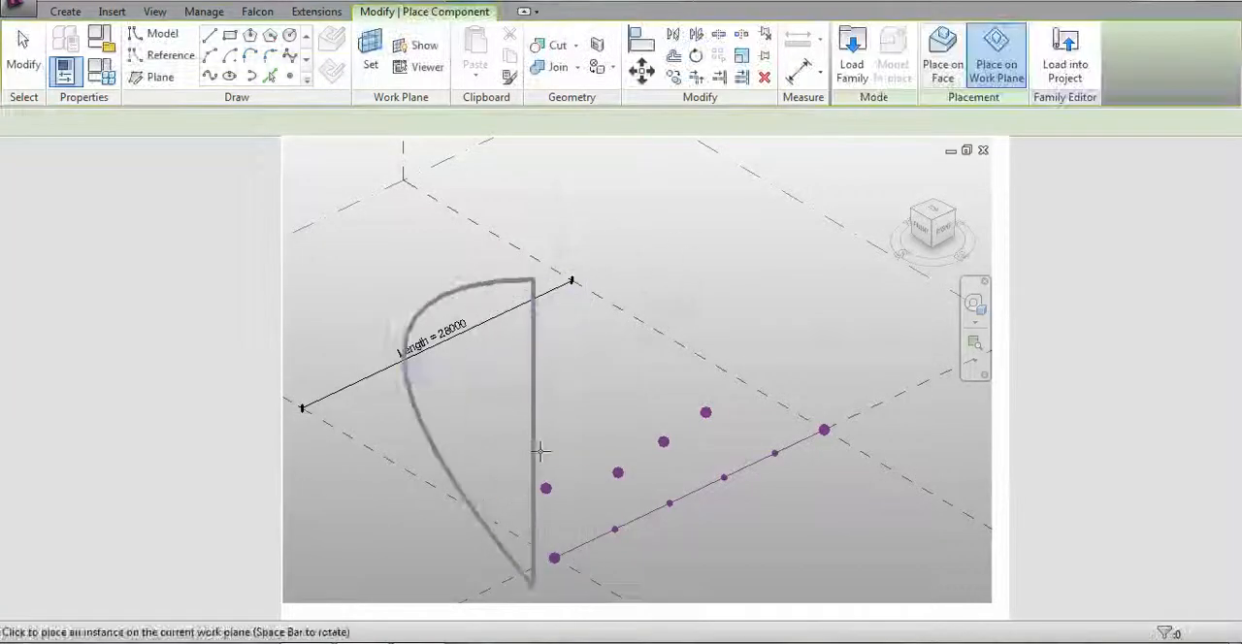
Place a Profile instance on the first of the four offset reference points, using that point's horizontal plane and rotating it across the divided line
scroll(567, 444, down, 2)
middle_drag(596, 454, 594, 367)
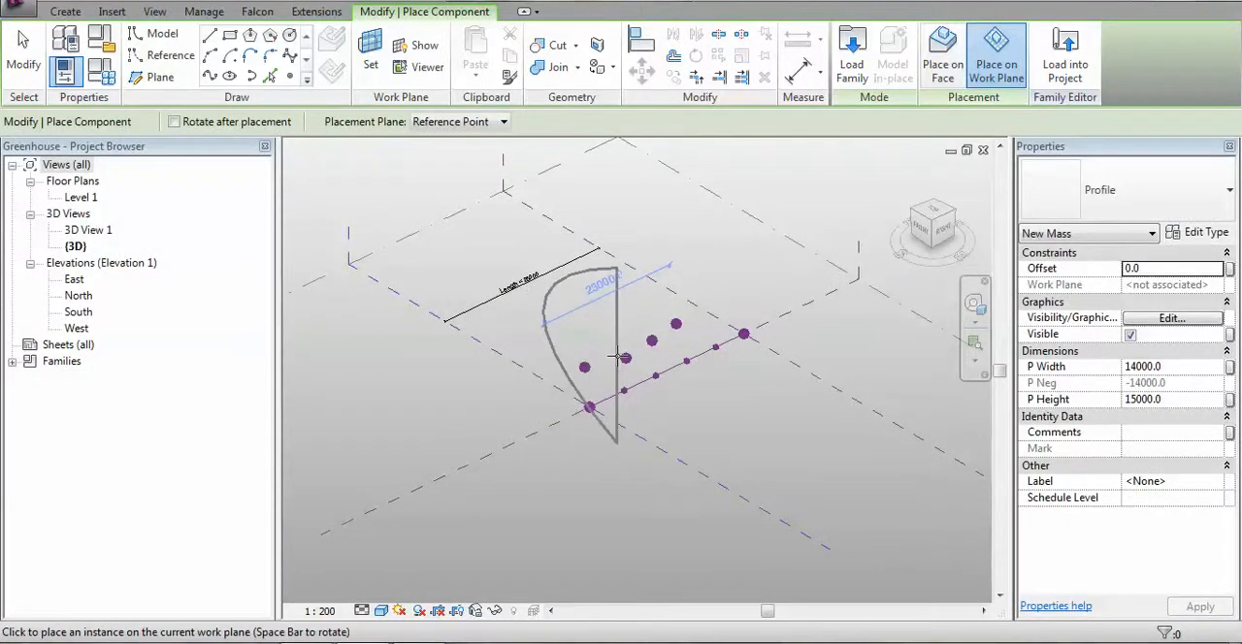
click(372, 52)
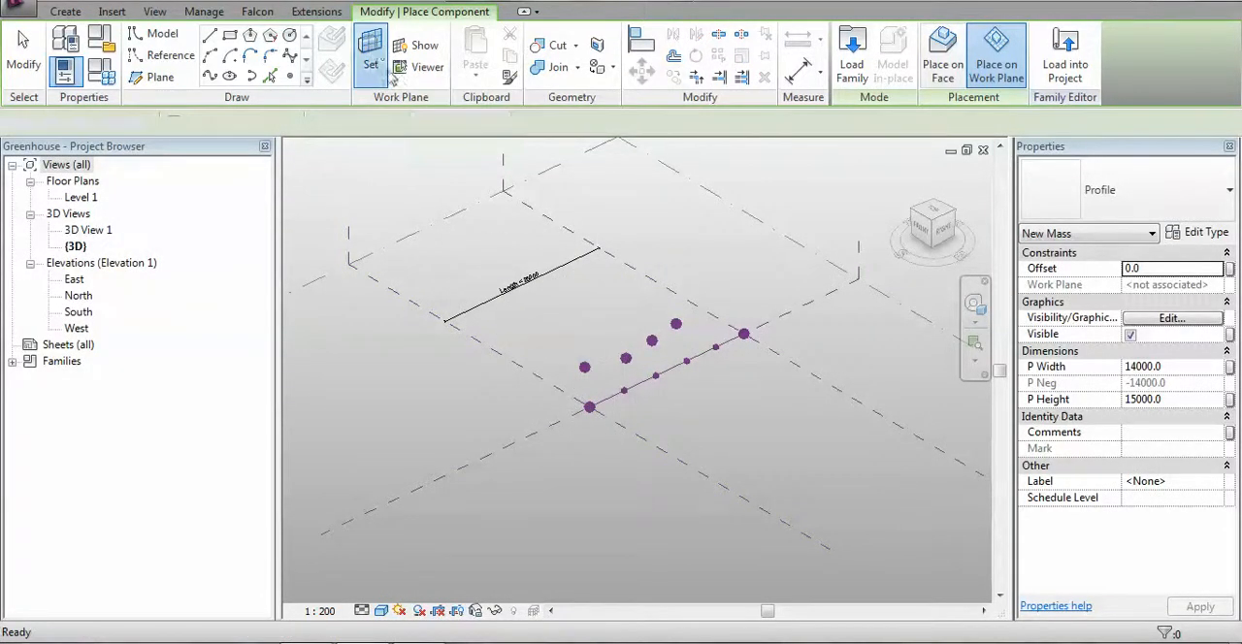
click(584, 367)
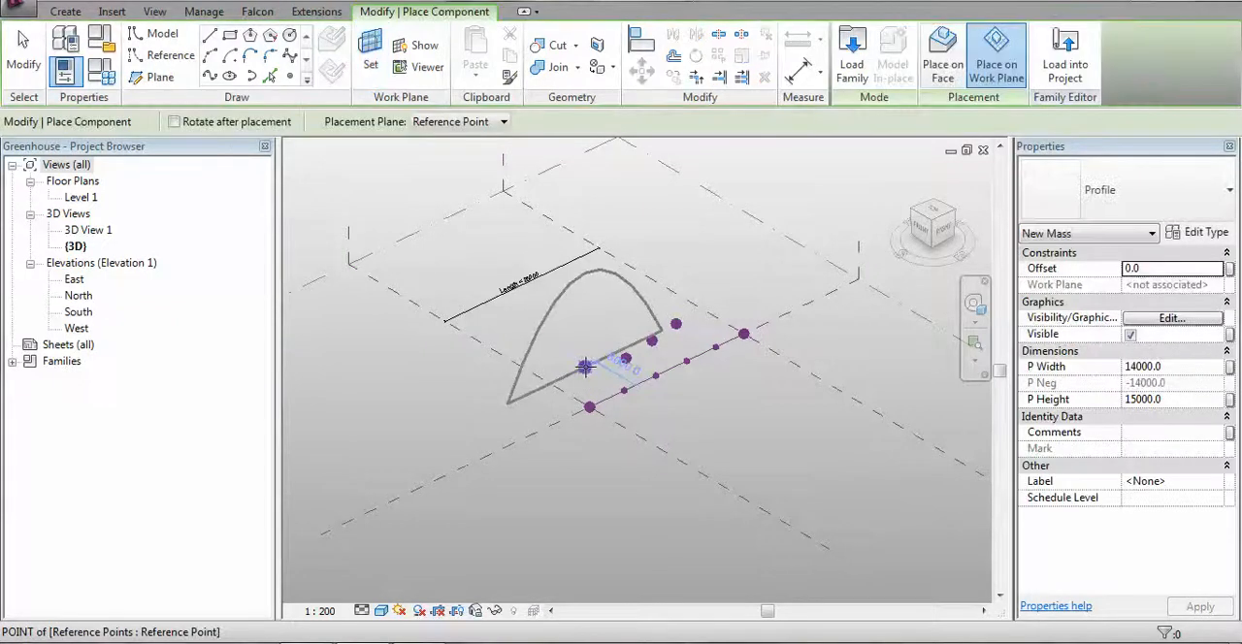
key(space)
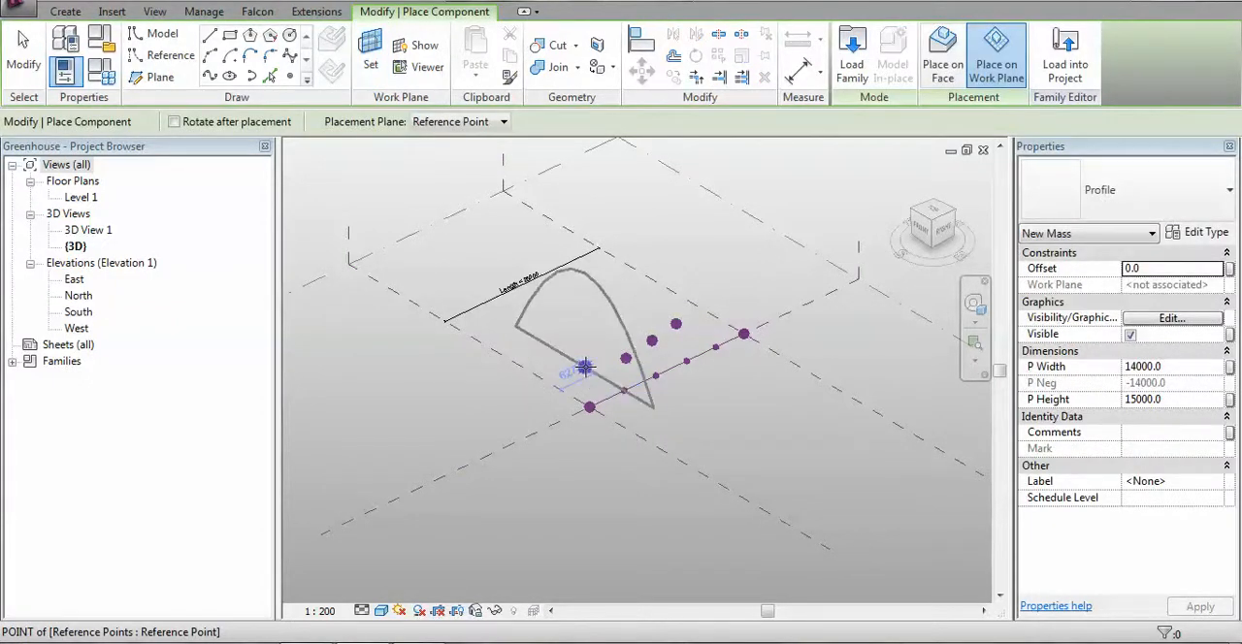
click(584, 367)
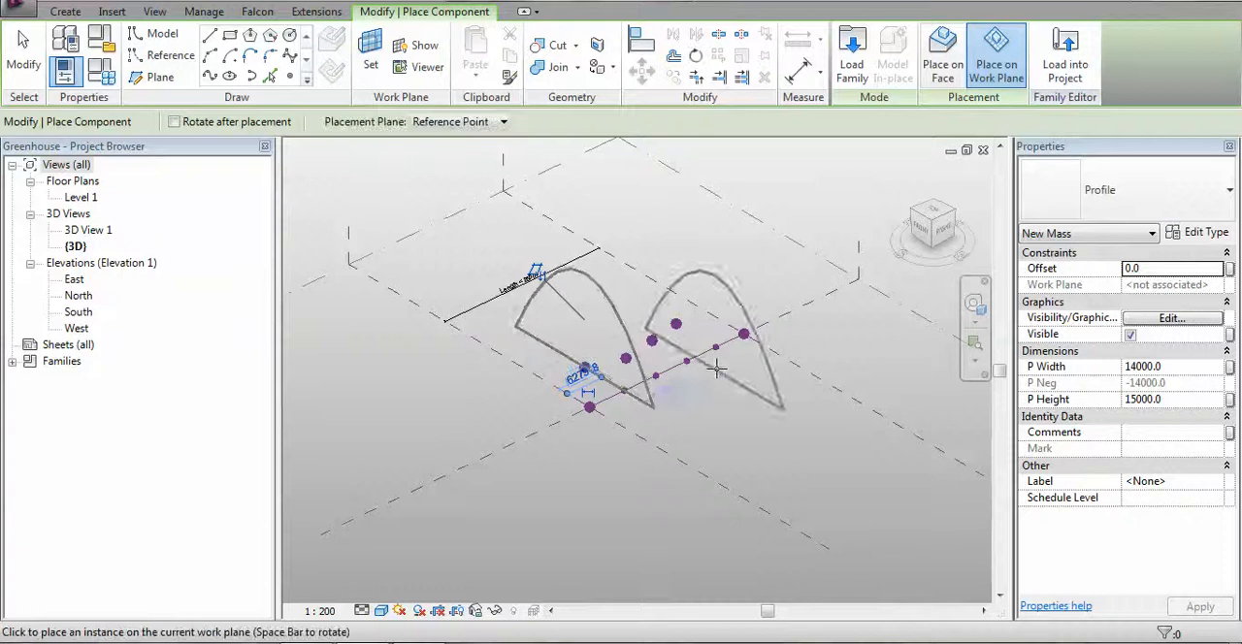
Place a Profile instance on the second offset reference point, rotated across the divided line like the first one
key(Escape)
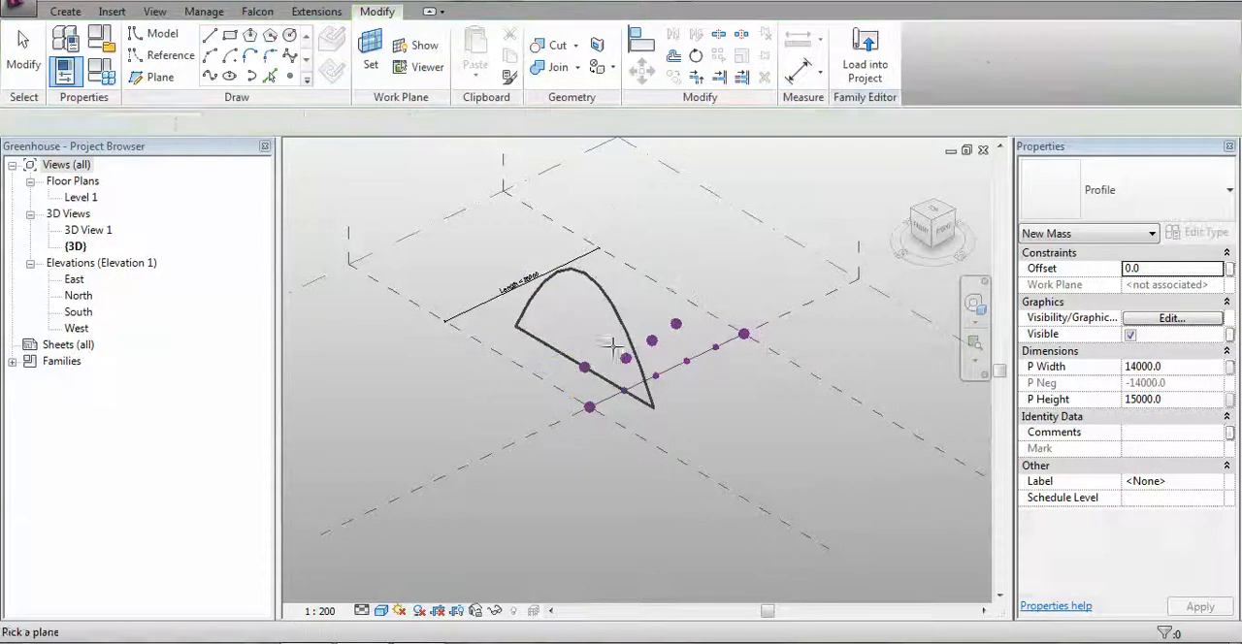
key(Return)
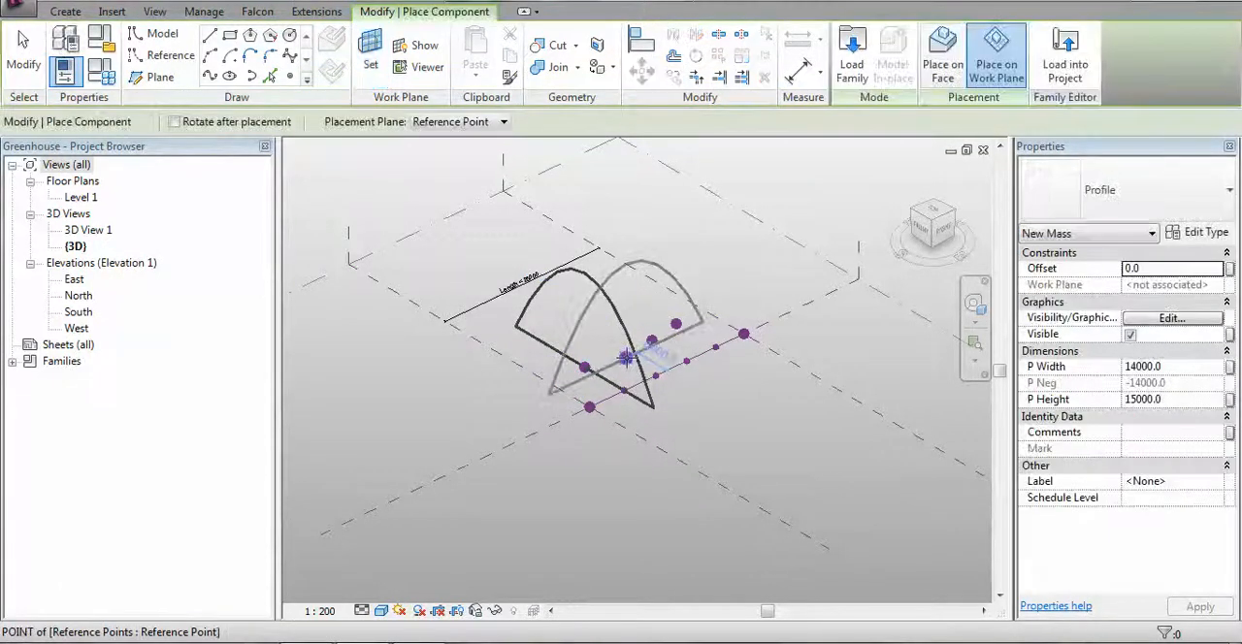
key(space)
click(626, 359)
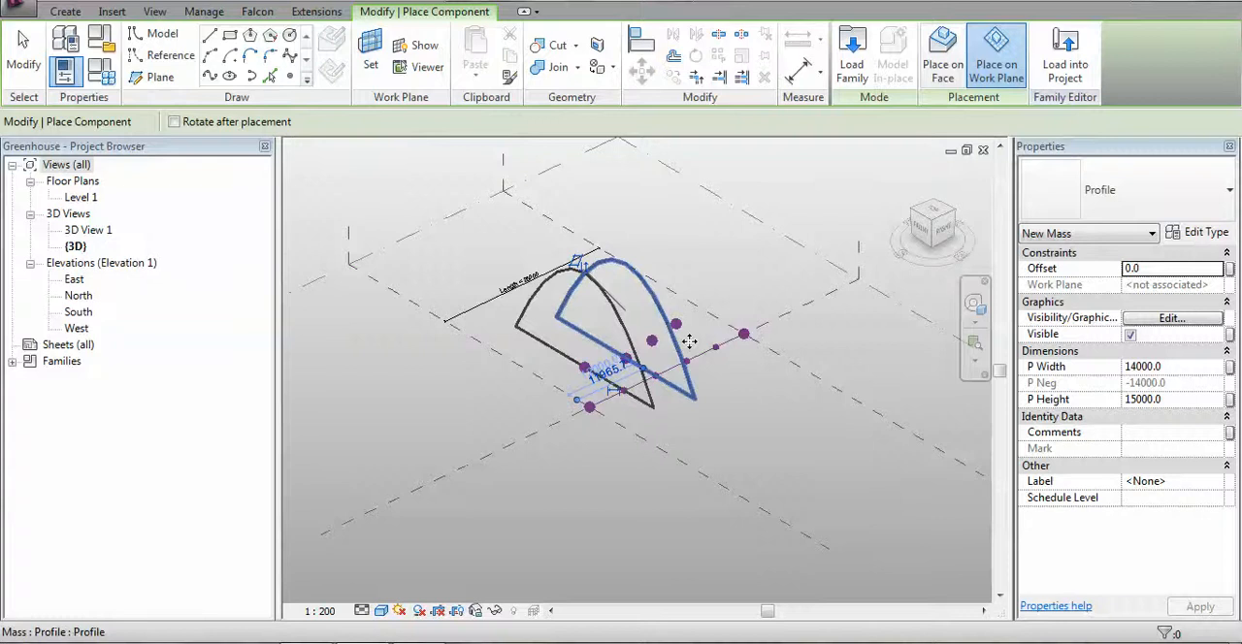
key(Escape)
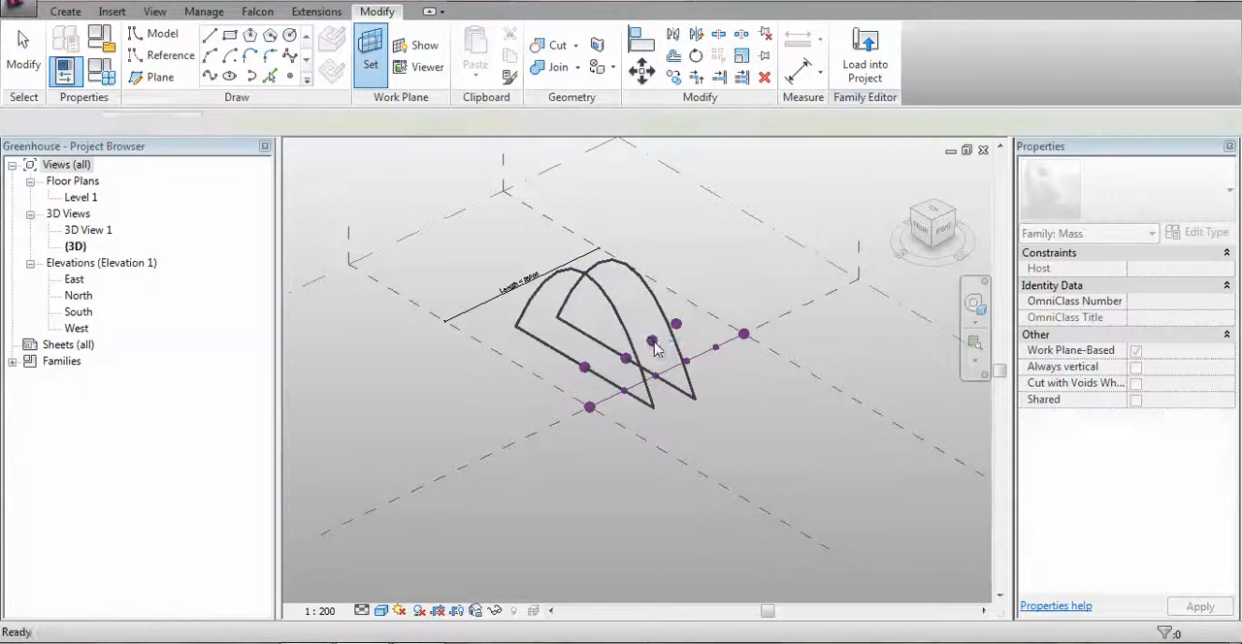
Place a Profile instance on the third offset reference point, parallel to the two existing profiles
key(Return)
key(space)
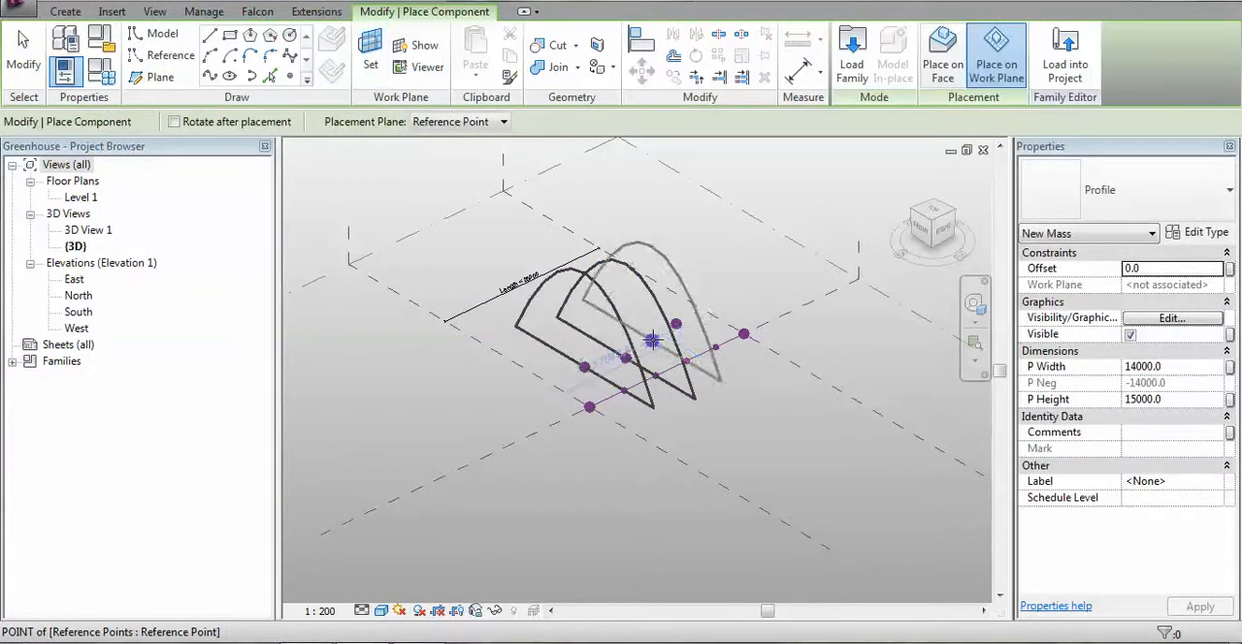
click(652, 340)
key(Escape)
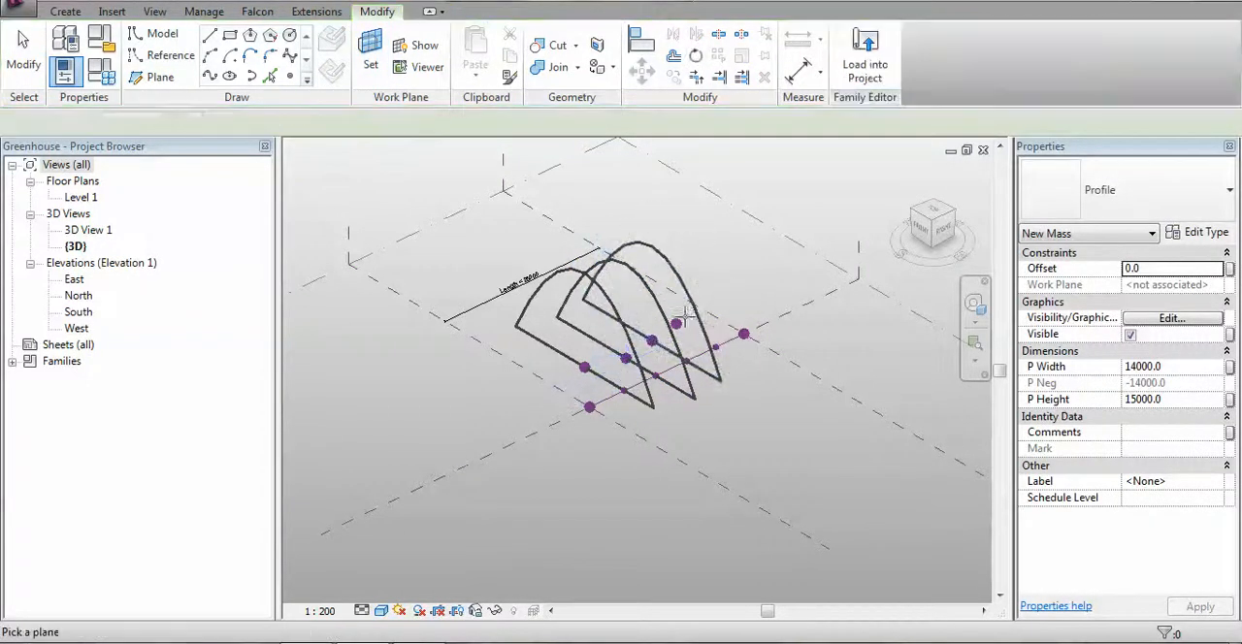
Place a Profile instance on the fourth offset reference point, parallel to the other three profiles
key(Return)
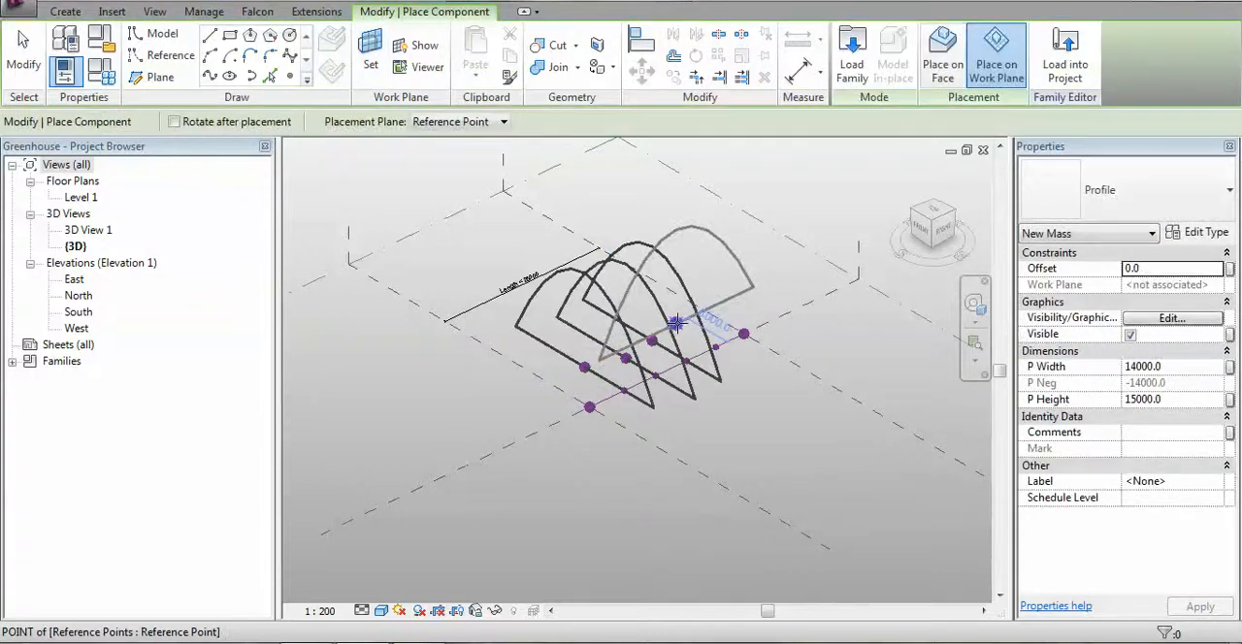
click(679, 326)
key(Escape)
scroll(650, 387, up, 3)
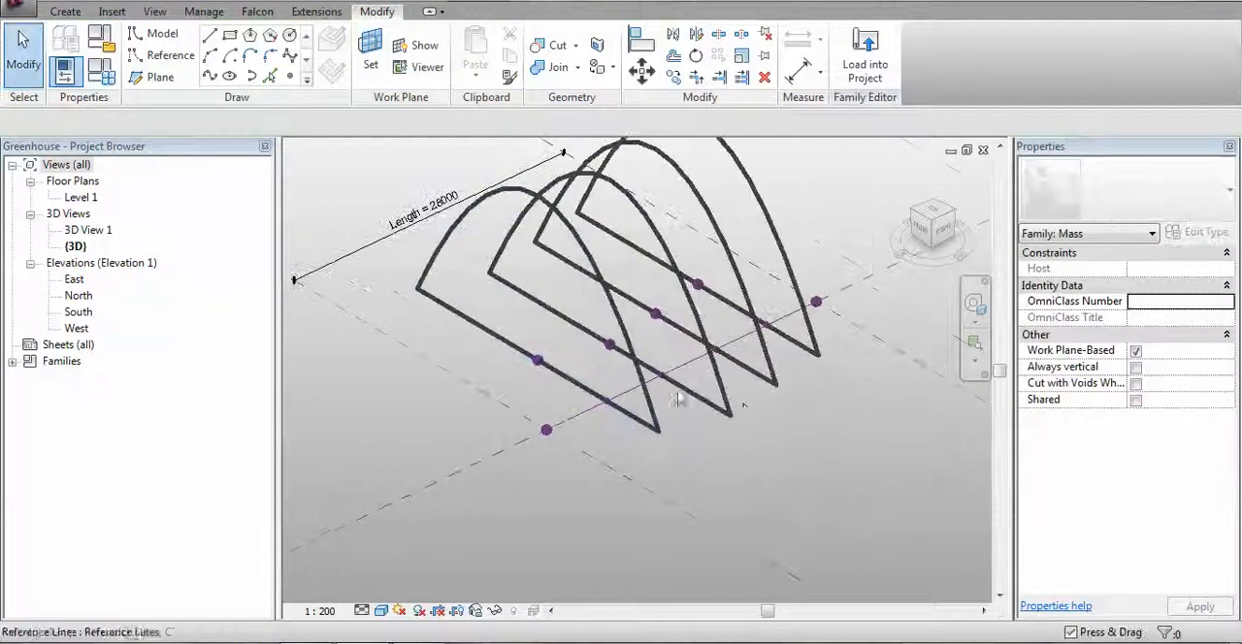
middle_drag(740, 410, 694, 495)
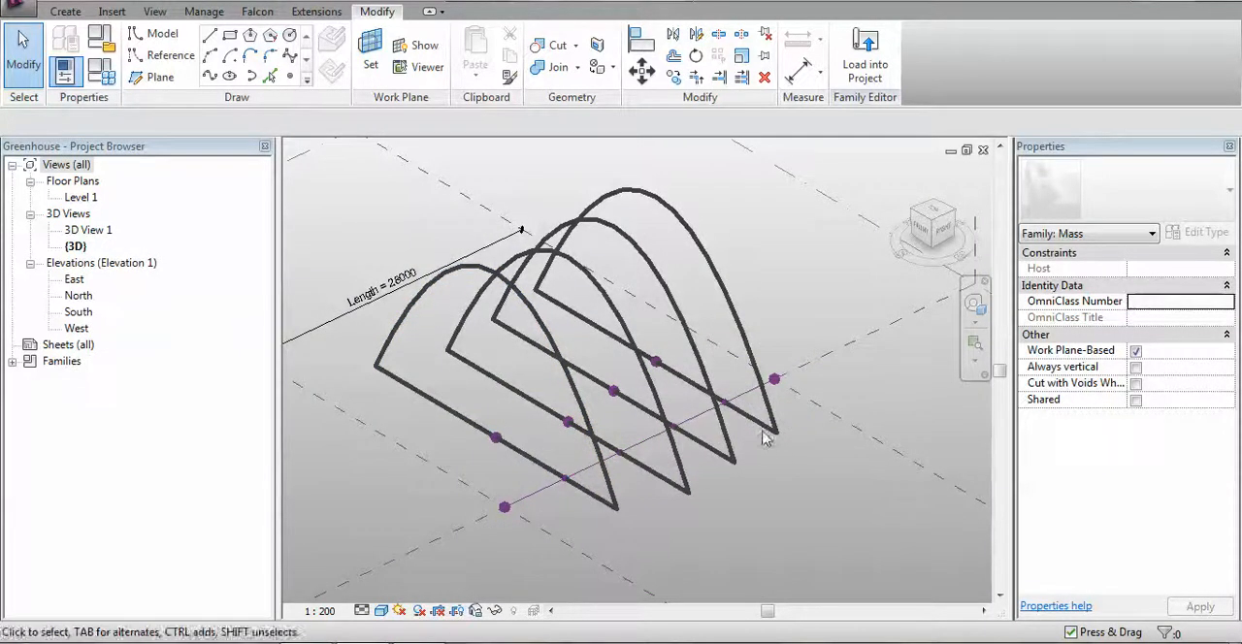
Examine the reference line's end point and the normalized curve parameters of the first and last points hosted on the line
click(775, 380)
scroll(777, 388, down, 3)
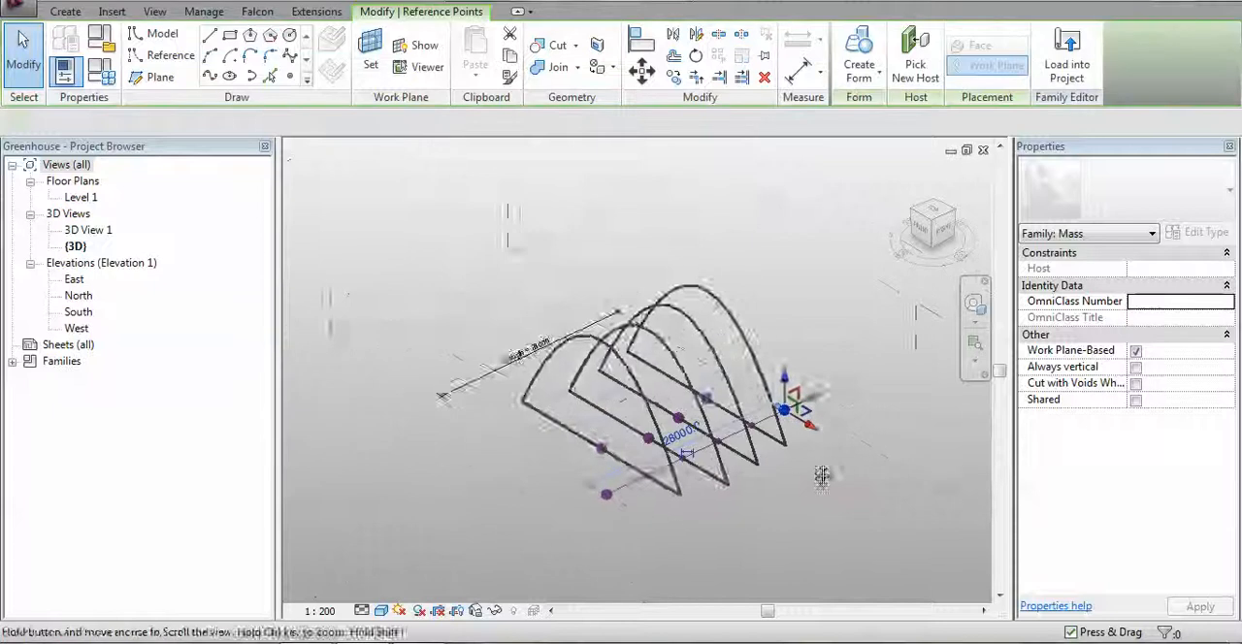
drag(832, 417, 837, 536)
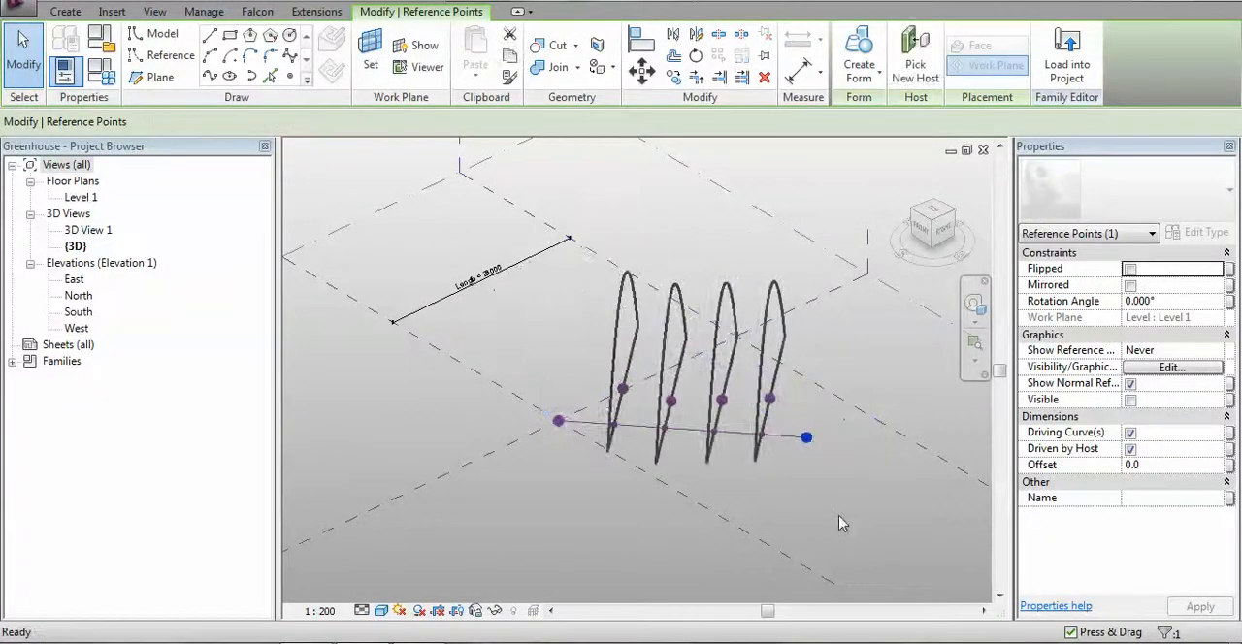
click(823, 465)
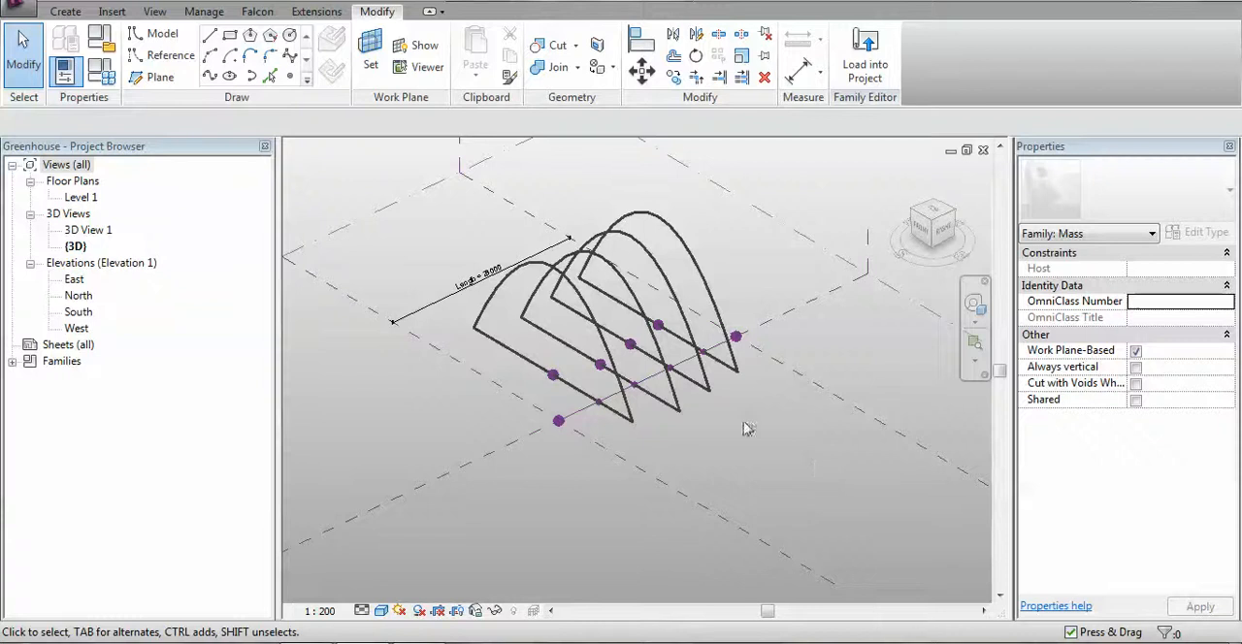
scroll(739, 392, up, 2)
shift+middle_drag(753, 398, 744, 444)
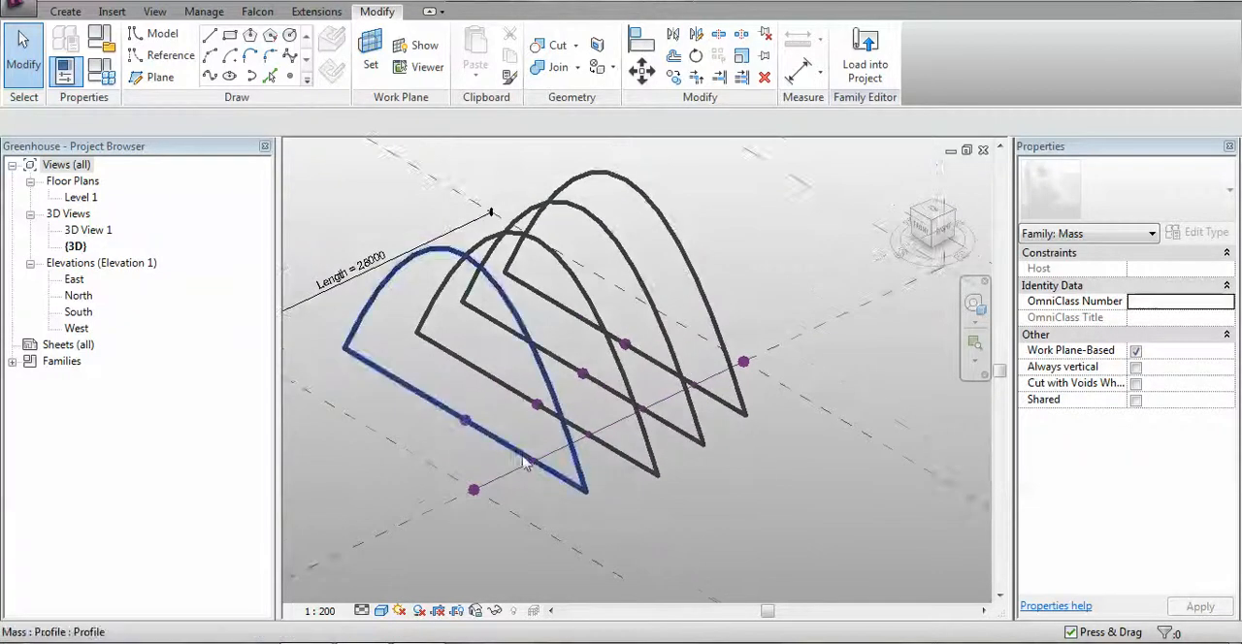
scroll(528, 467, up, 1)
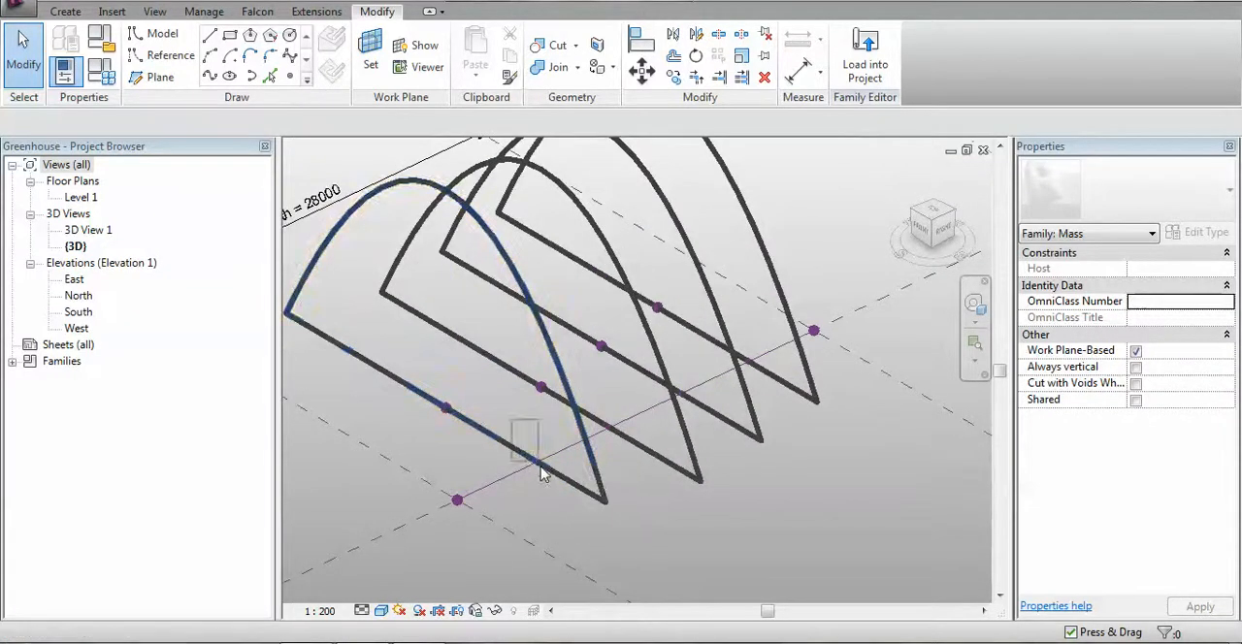
click(539, 463)
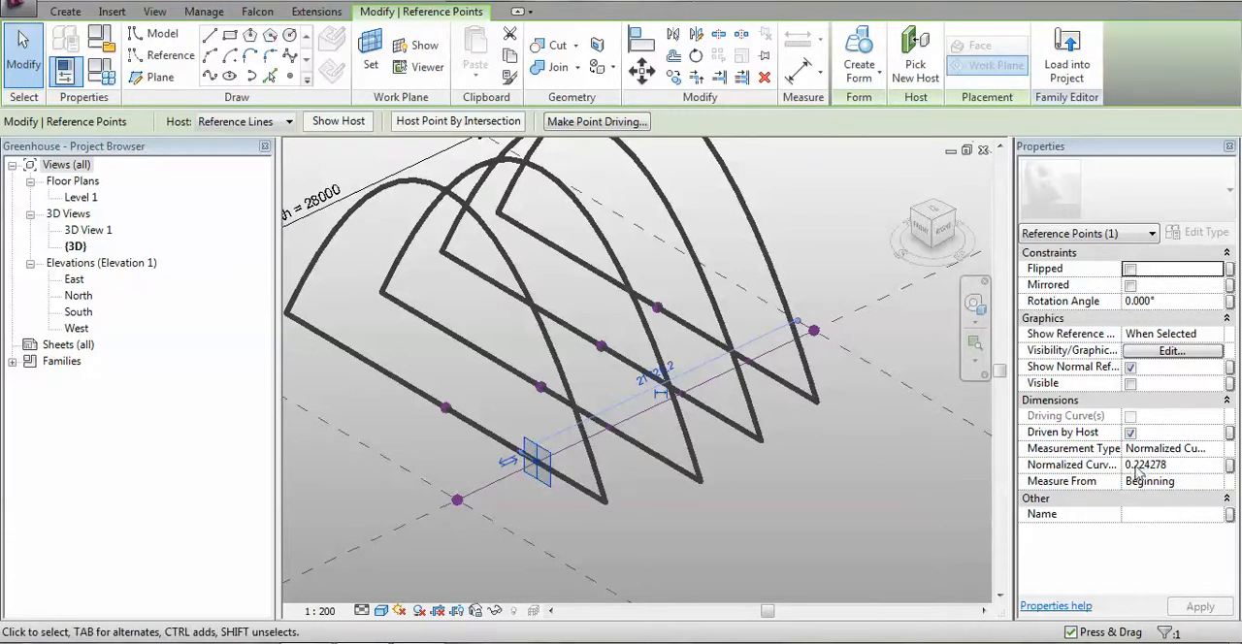
drag(742, 314, 769, 378)
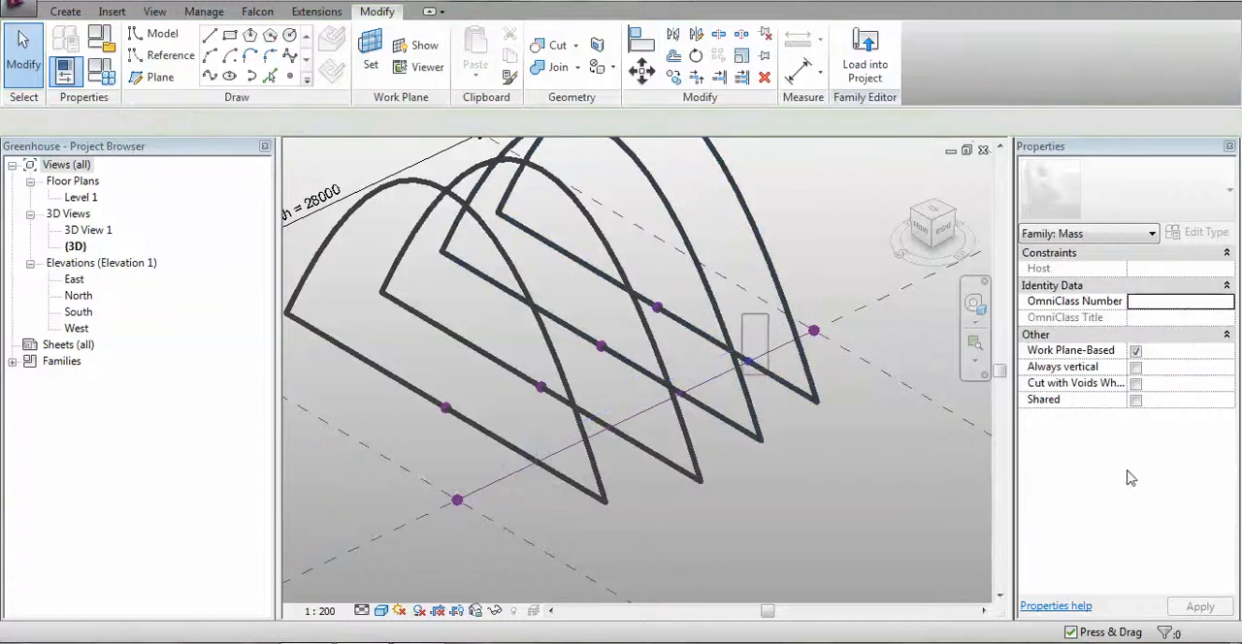
click(815, 514)
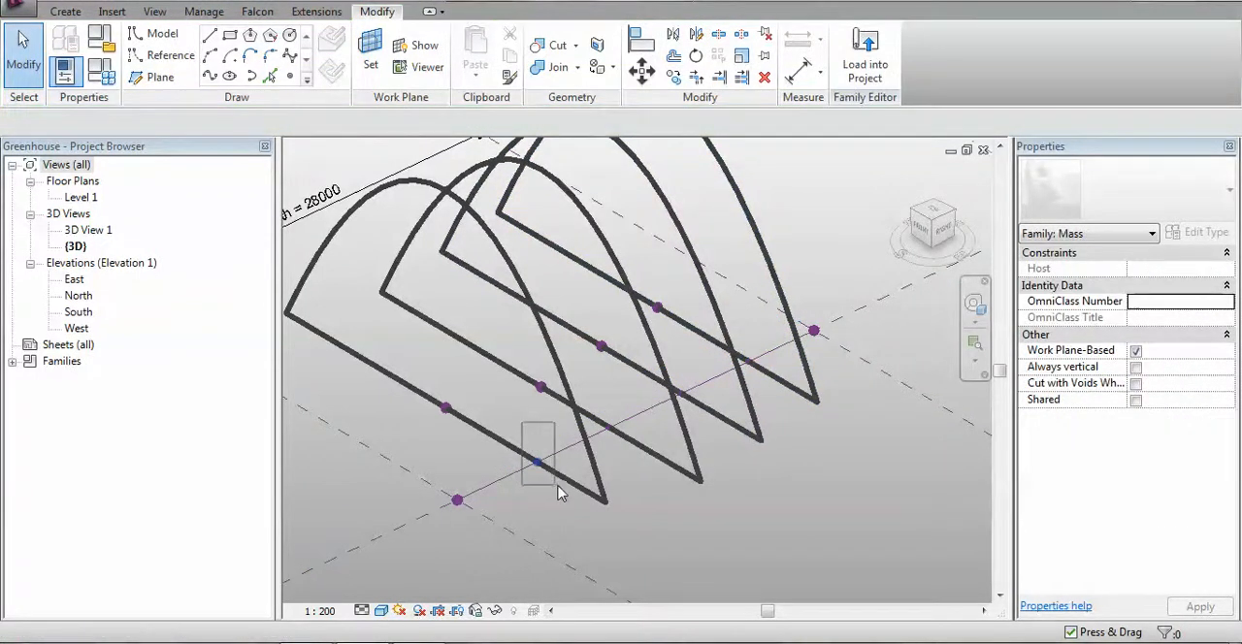
Set the normalized curve parameter of the first point hosted on the reference line to 0
drag(556, 490, 541, 491)
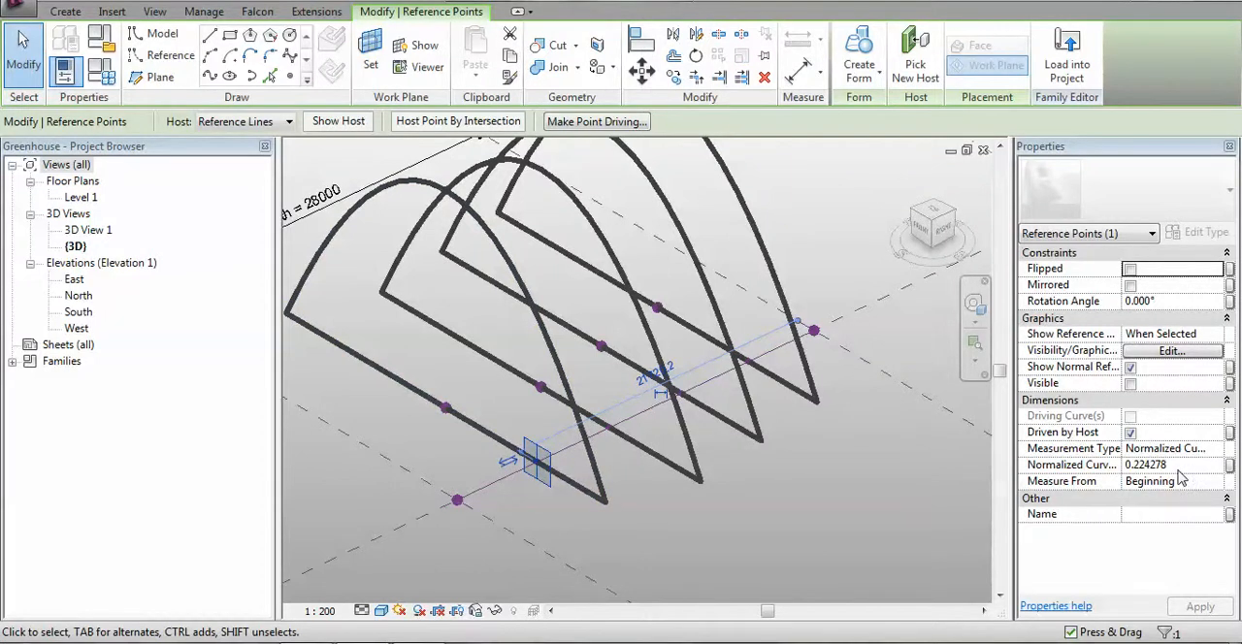
click(1179, 466)
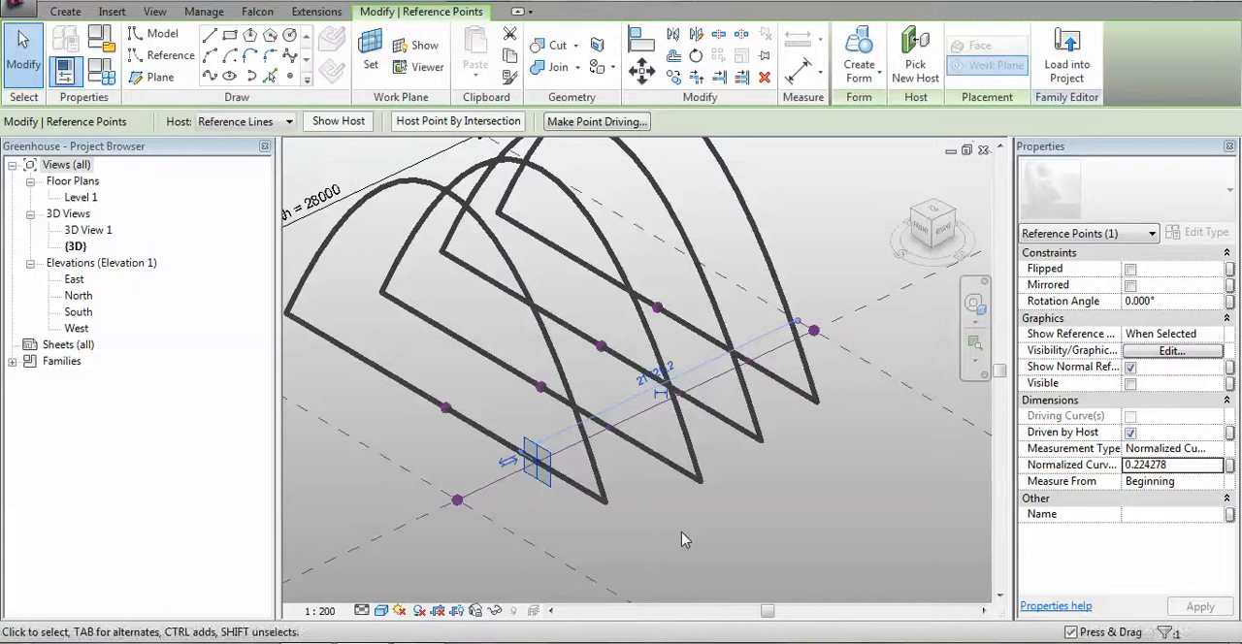
click(1181, 467)
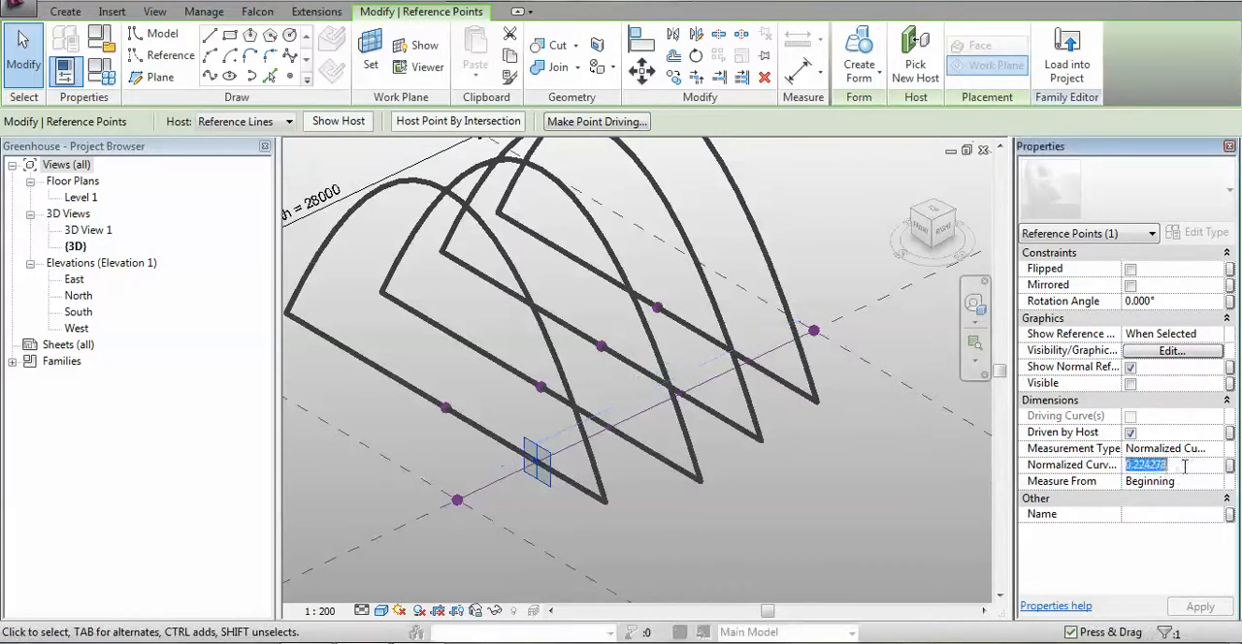
text(0)
key(Return)
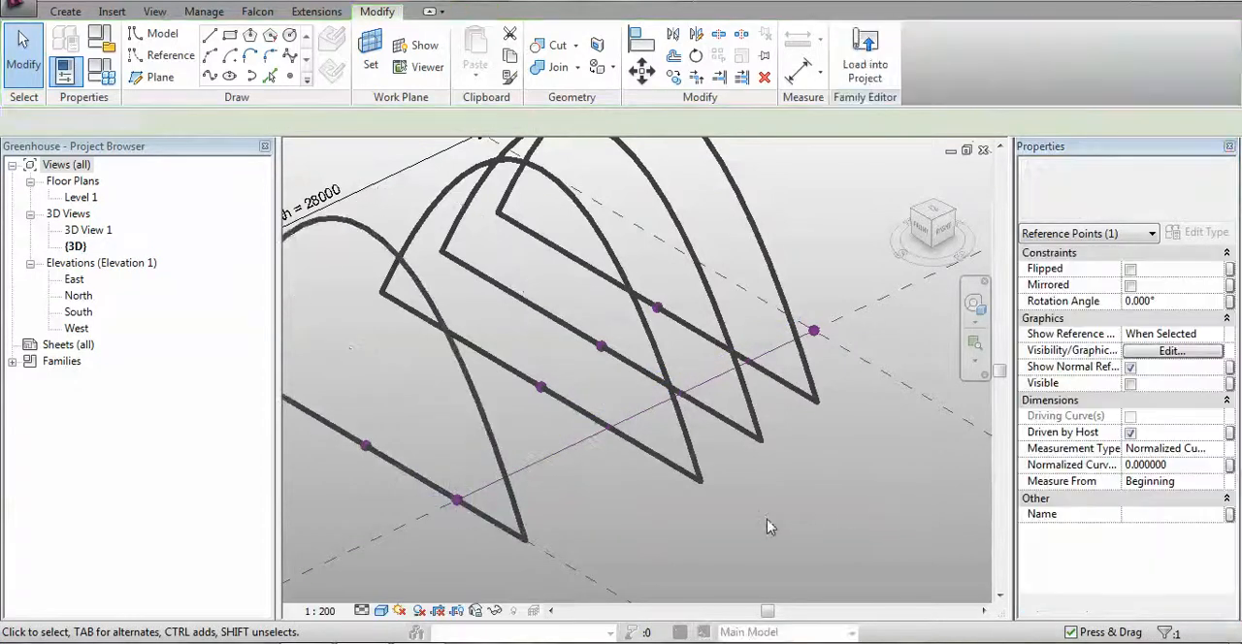
click(396, 428)
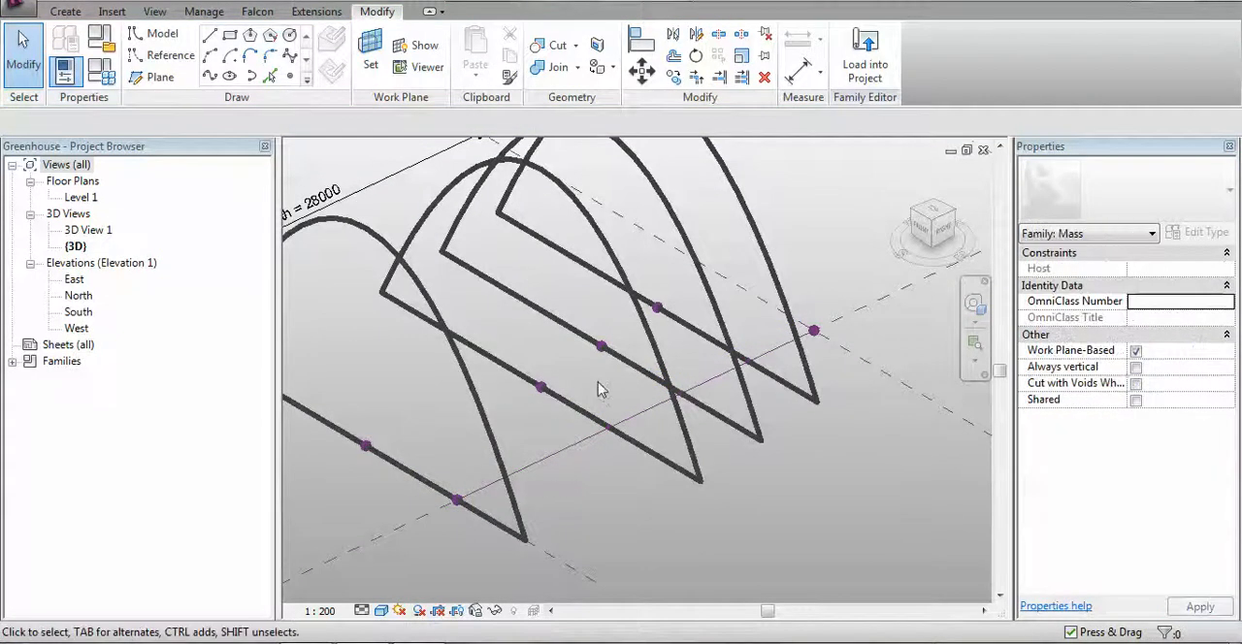
Set the normalized curve parameter of the second point hosted on the reference line to 0.333
click(610, 423)
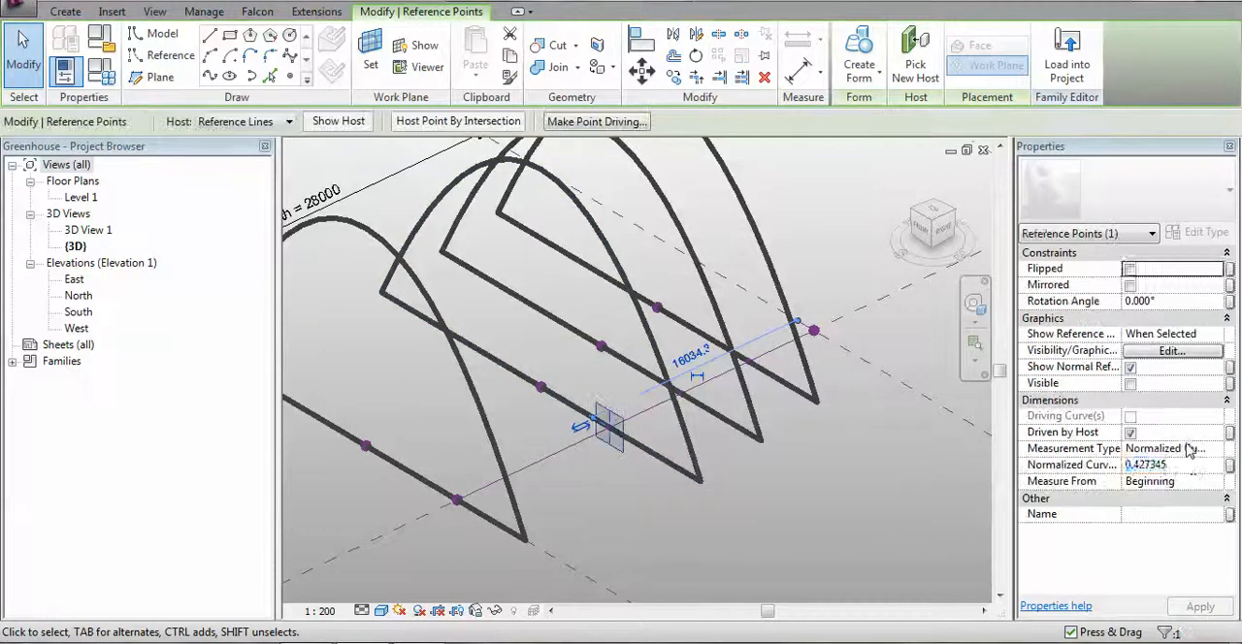
click(1191, 466)
text(0.333)
key(Return)
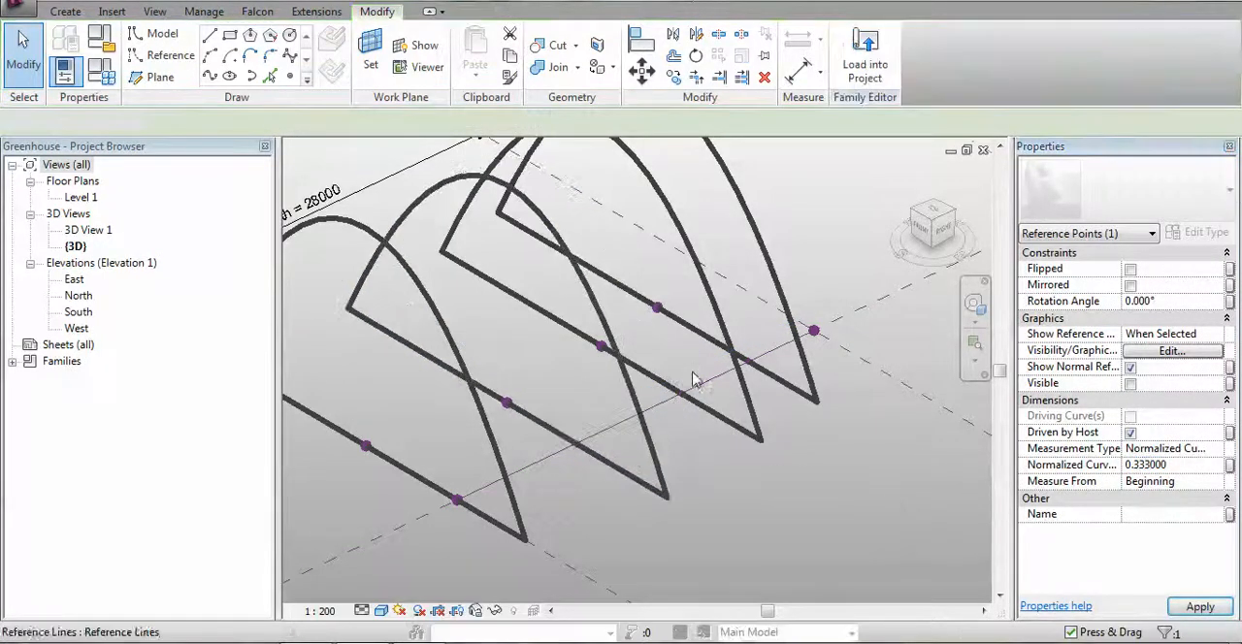
Set the normalized curve parameter of the third point hosted on the reference line to 0.666
click(682, 393)
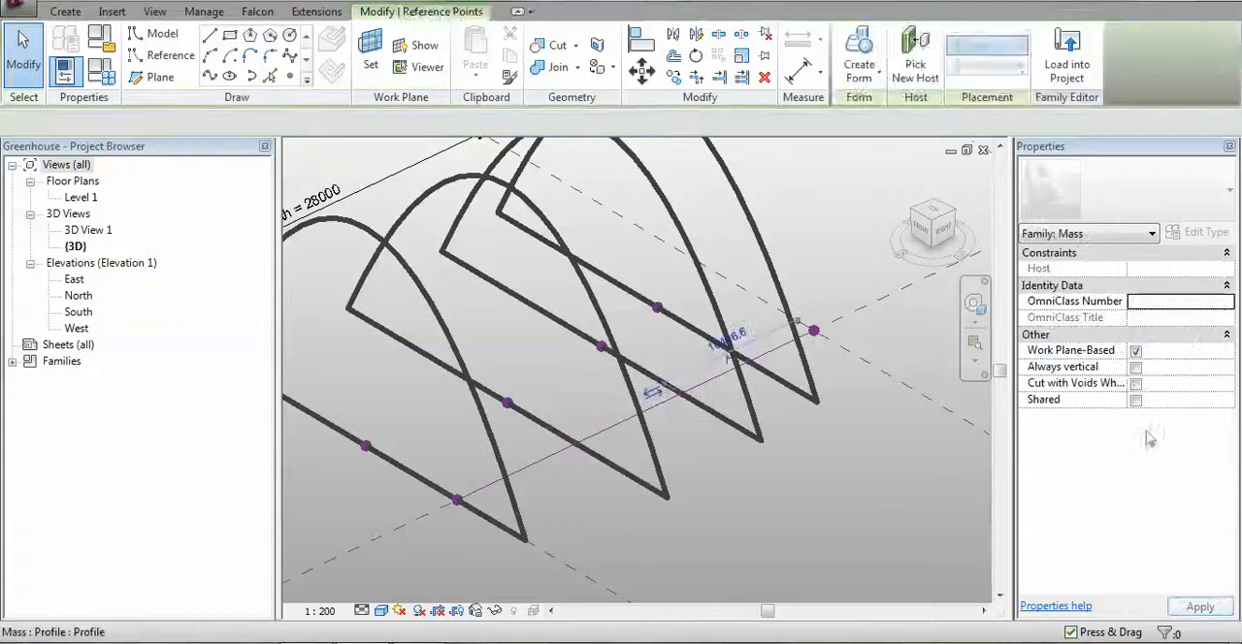
click(1177, 466)
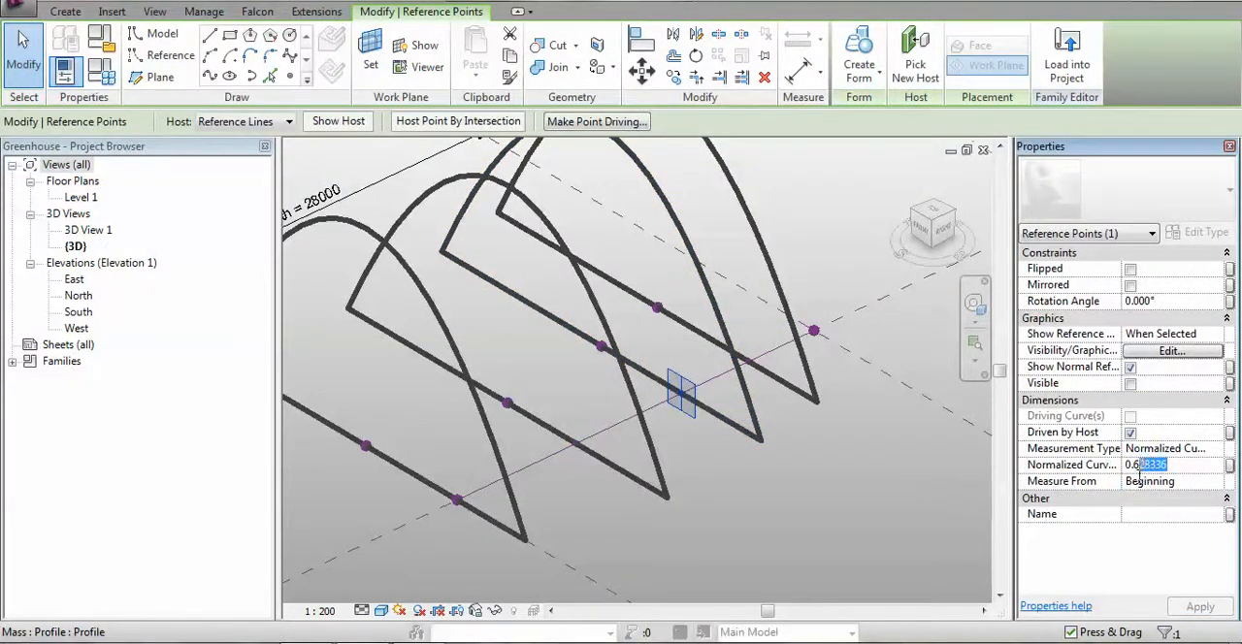
key(Return)
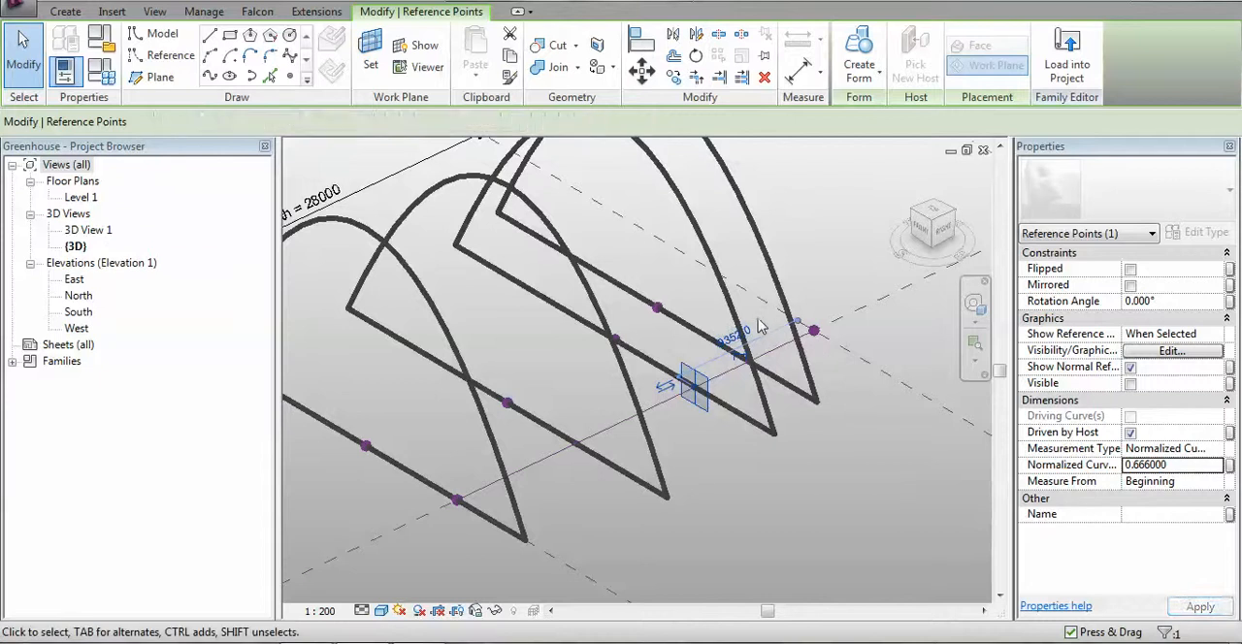
key(Escape)
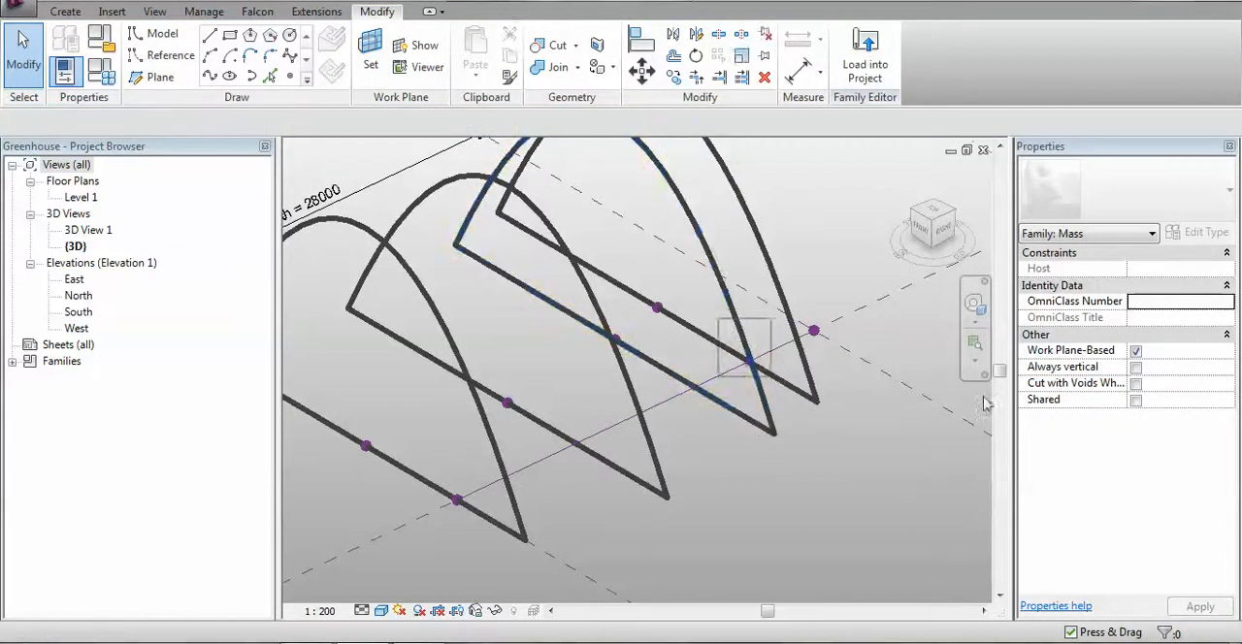
Set the normalized curve parameter of the fourth point hosted on the reference line to 1
click(750, 360)
click(1172, 465)
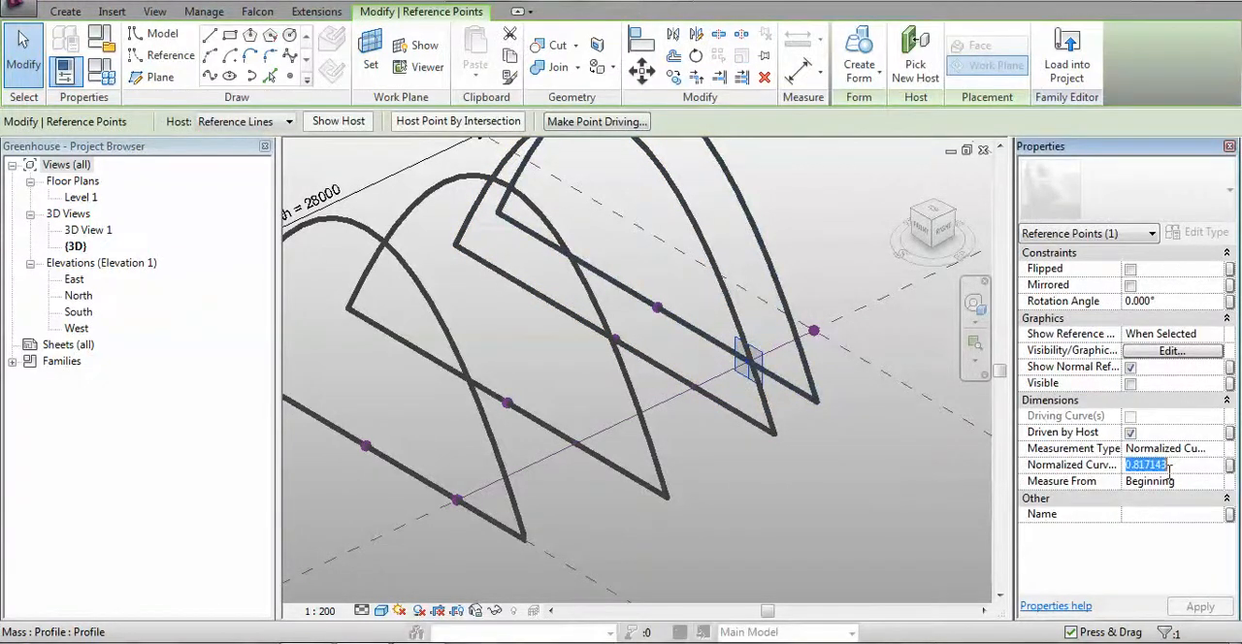
text(1)
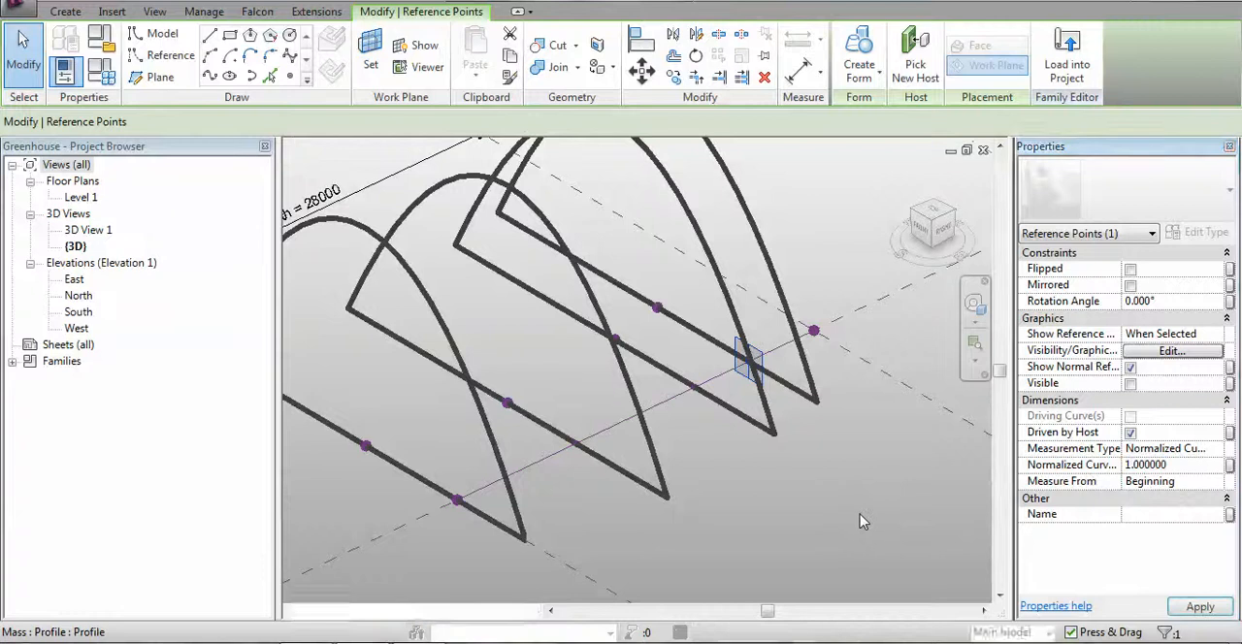
click(862, 515)
scroll(865, 511, down, 2)
middle_drag(872, 522, 819, 516)
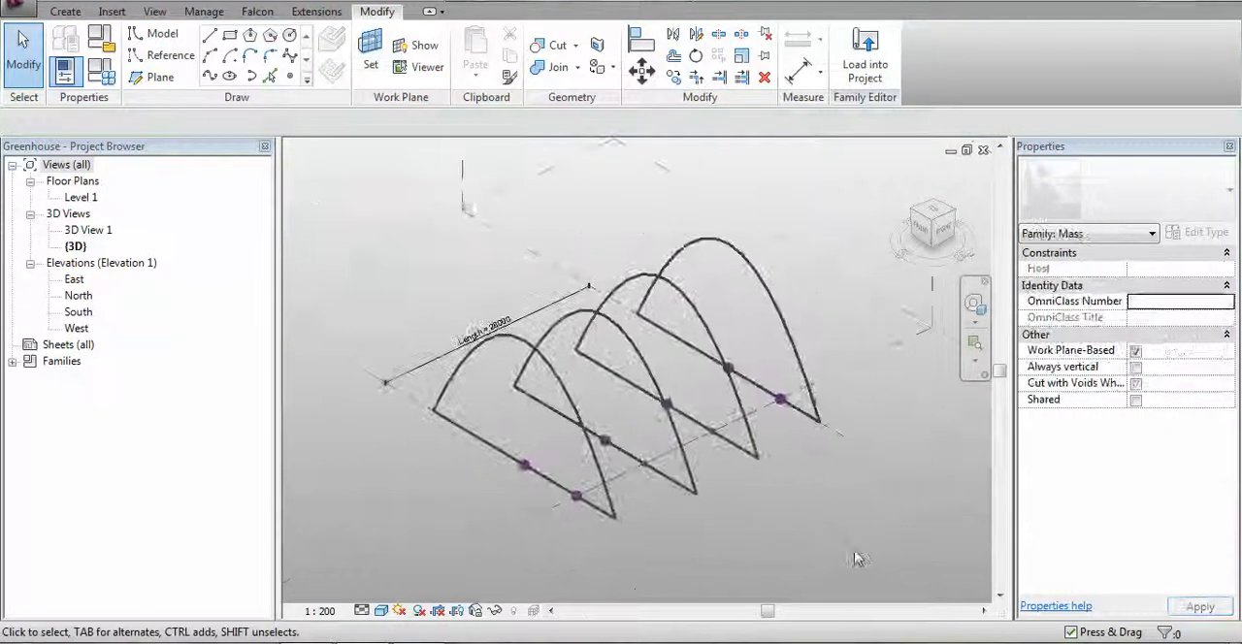
click(1098, 643)
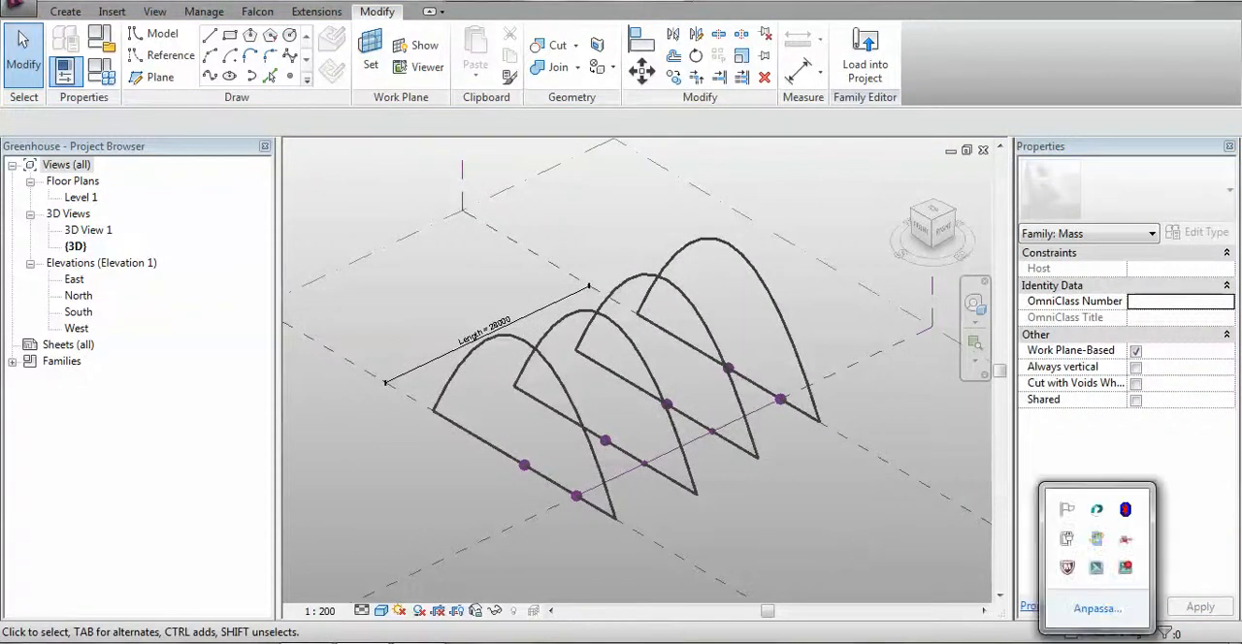